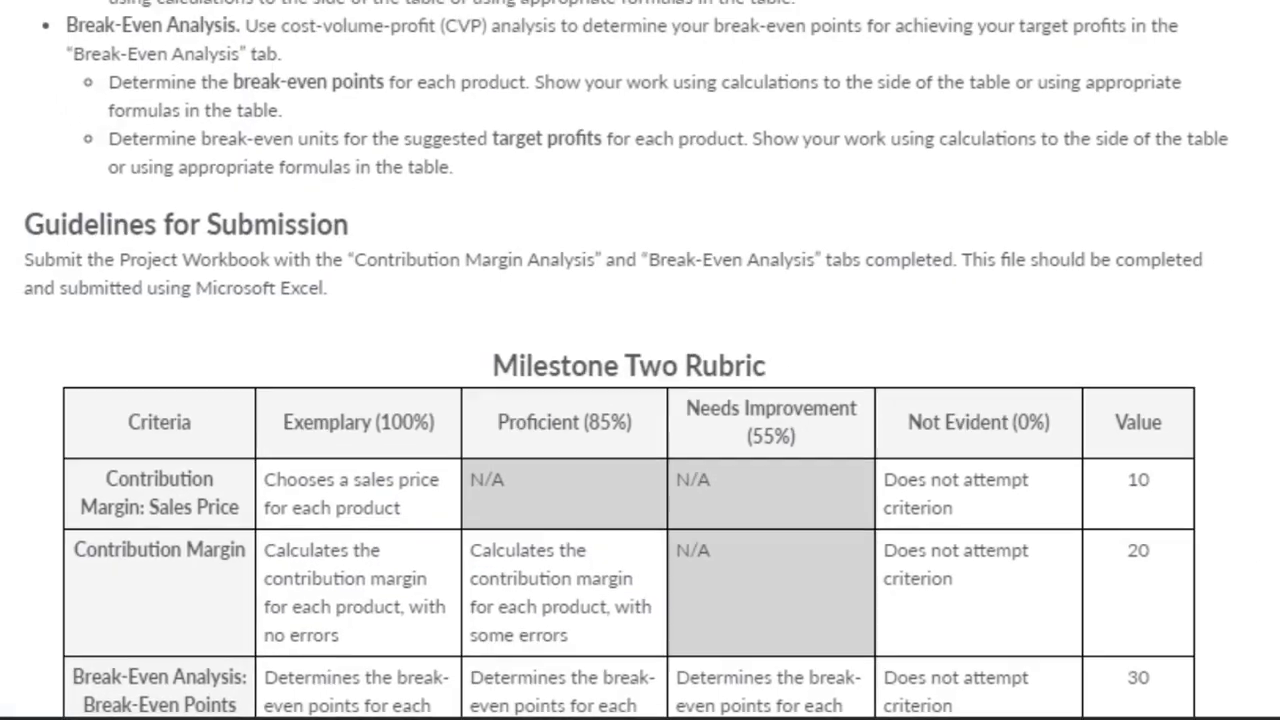
Review the Milestone Two prompt, submission guidelines and grading rubric.
{"action": "scroll", "coordinate": [663, 211], "scroll_direction": "up", "scroll_amount": 2}
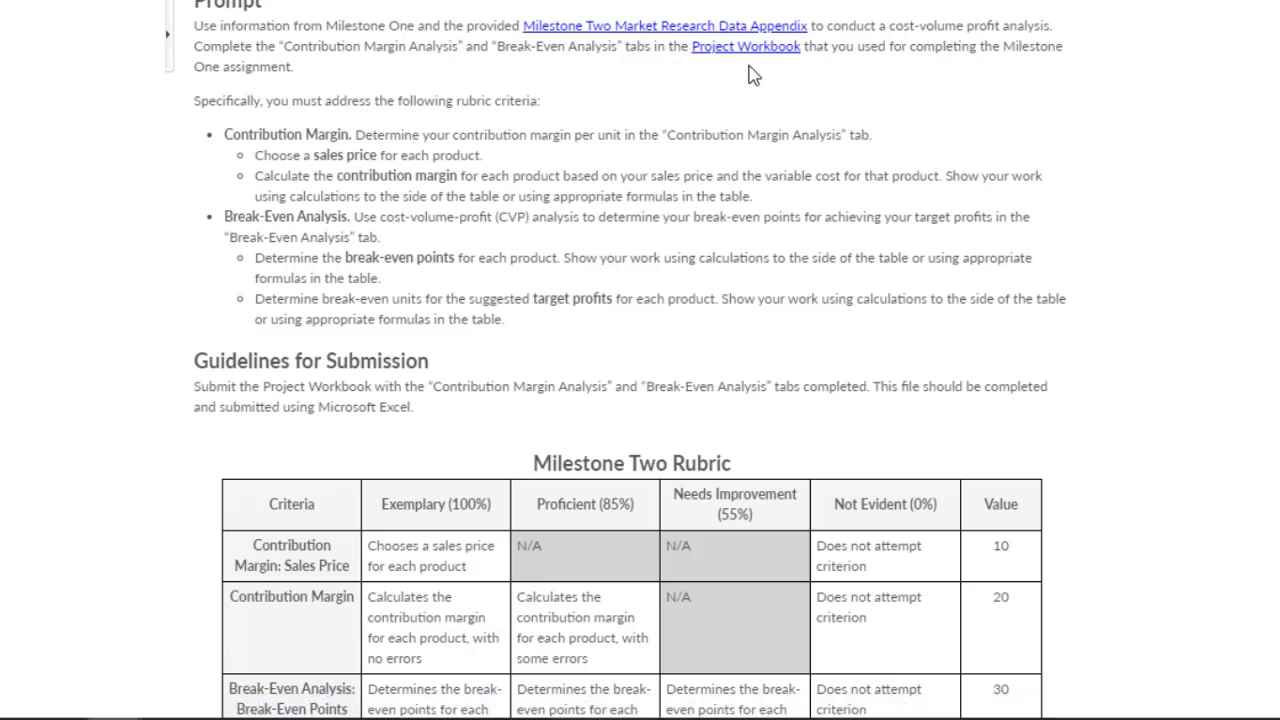
{"action": "scroll", "coordinate": [771, 131], "scroll_direction": "up", "scroll_amount": 1}
{"action": "scroll", "coordinate": [772, 128], "scroll_direction": "down", "scroll_amount": 4}
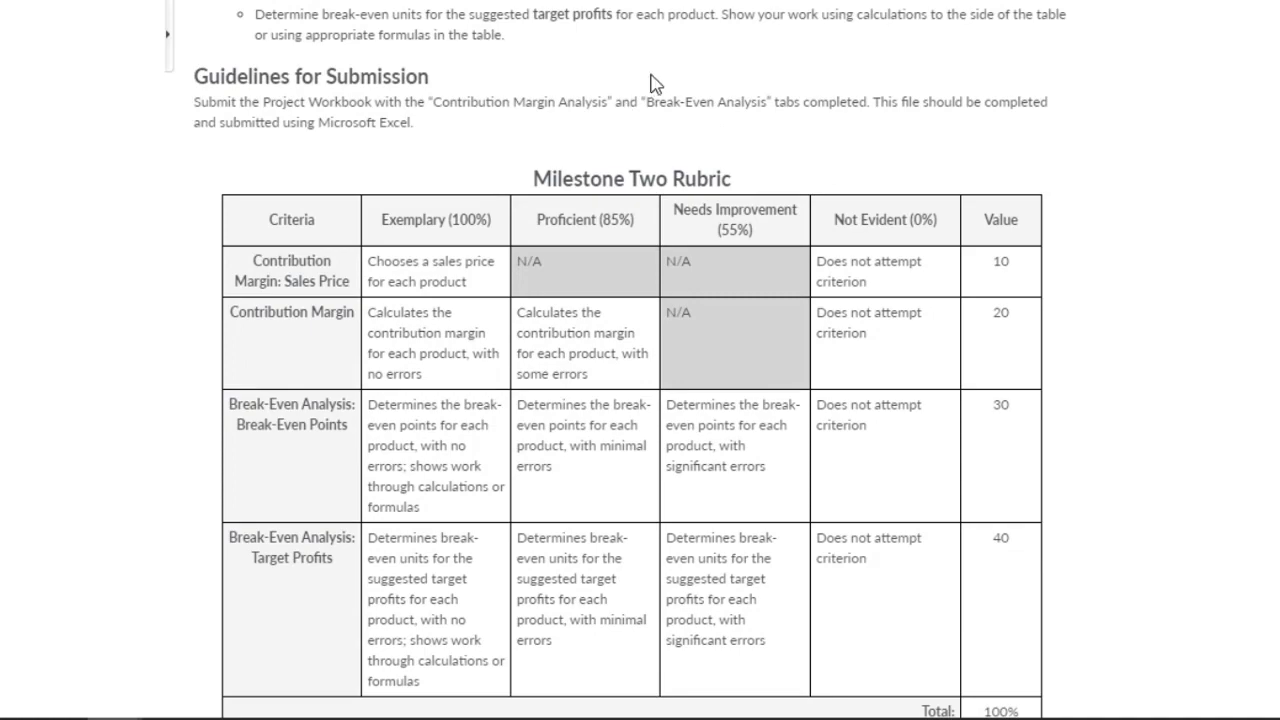
{"action": "scroll", "coordinate": [703, 86], "scroll_direction": "up", "scroll_amount": 1}
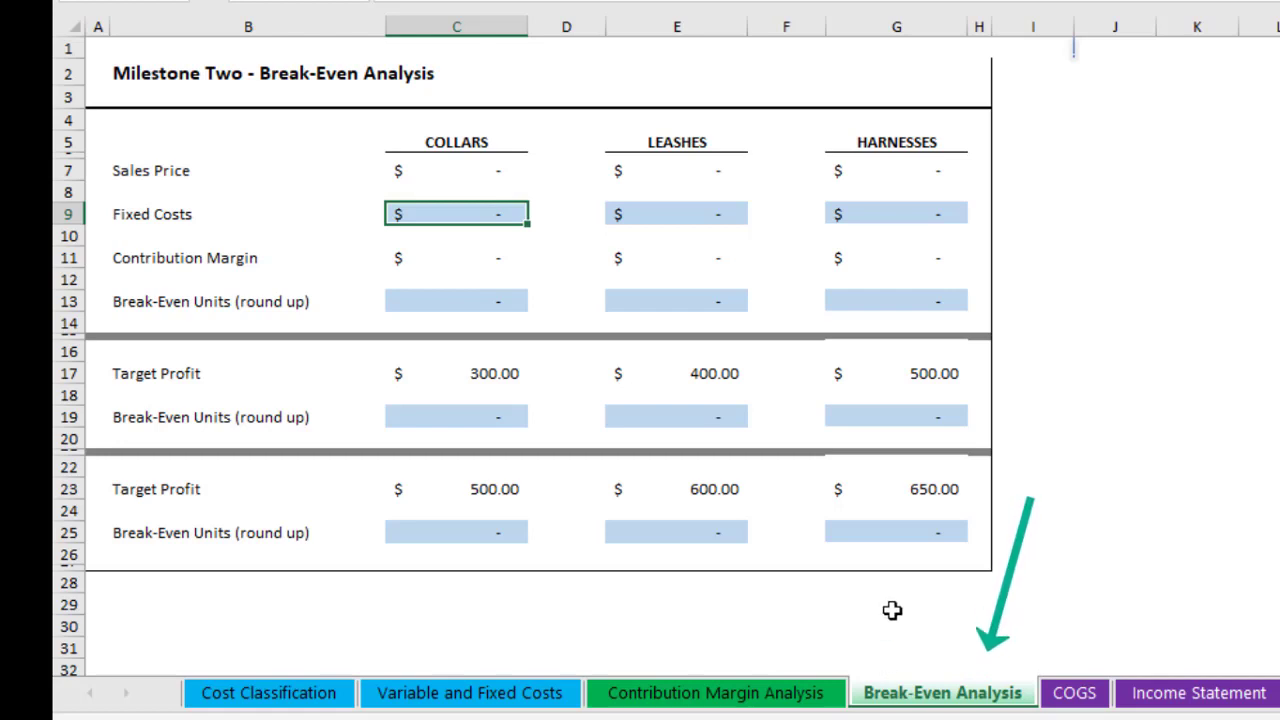
Set the collars' Sales Price per Unit to 30 on the Contribution Margin Analysis sheet and check it on the Break-Even Analysis sheet.
{"action": "left_click", "coordinate": [440, 172]}
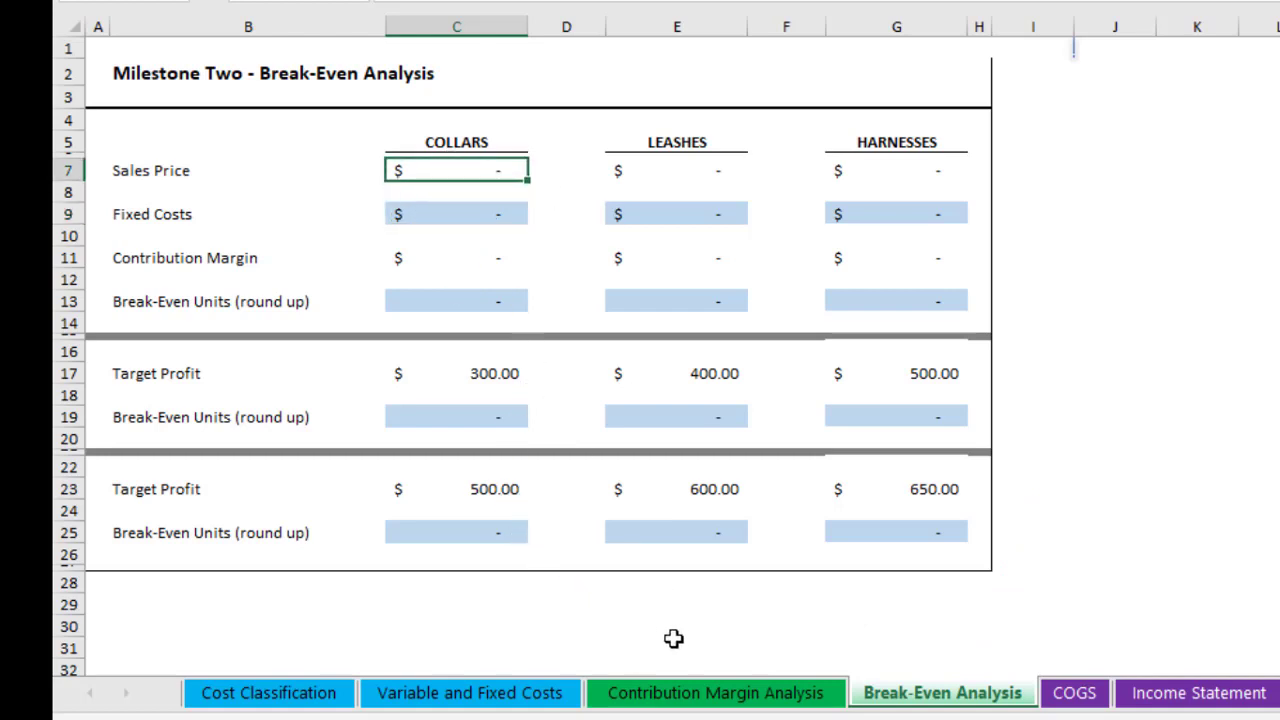
{"action": "left_click", "coordinate": [680, 700]}
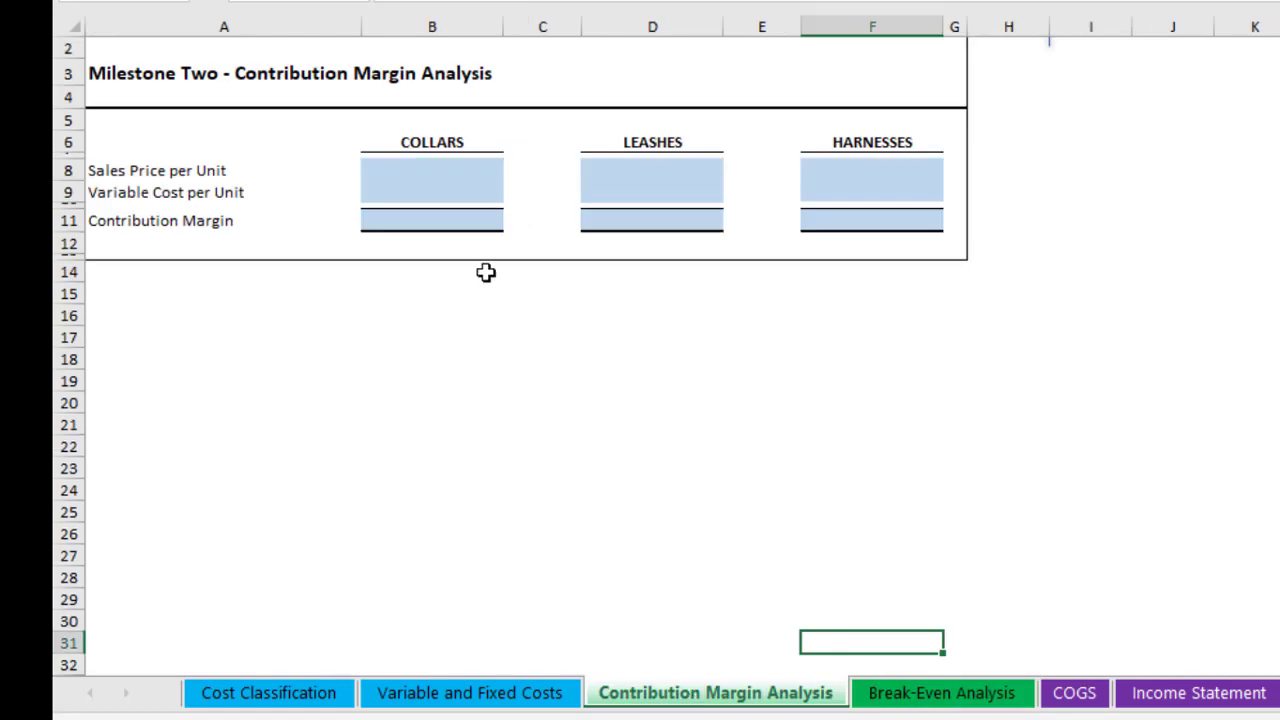
{"action": "left_click", "coordinate": [425, 173]}
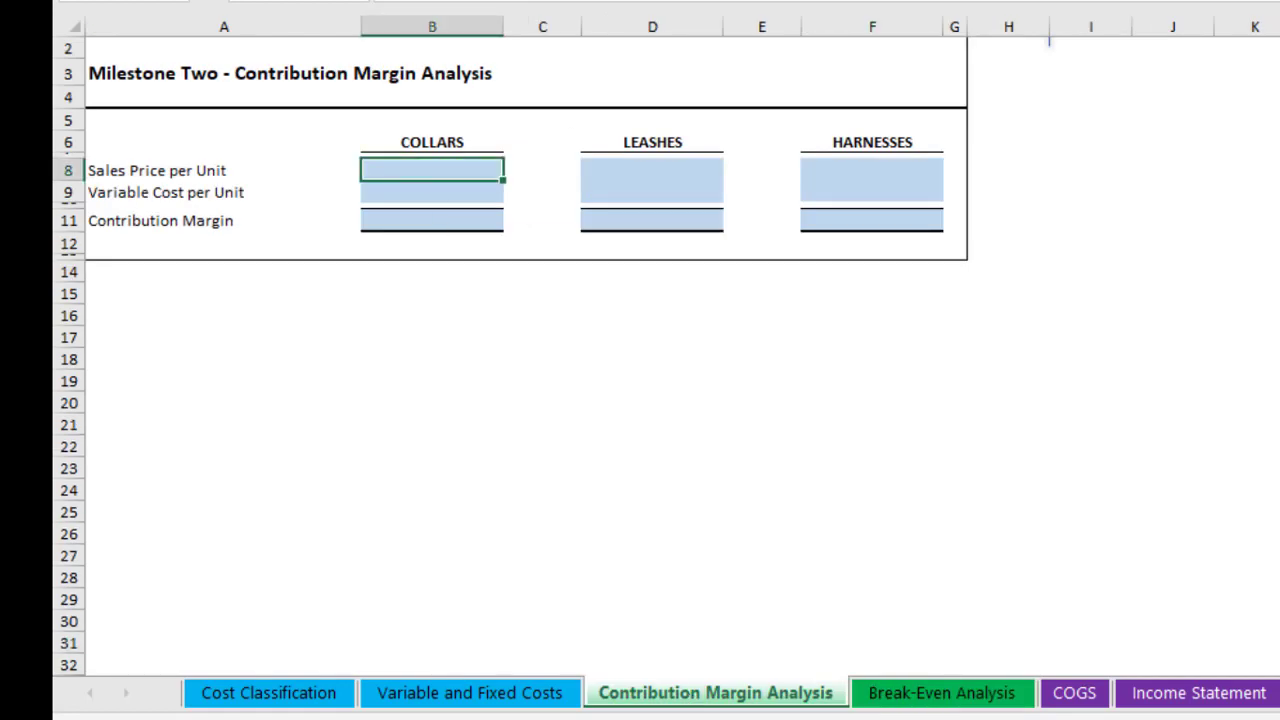
{"action": "type", "text": "1"}
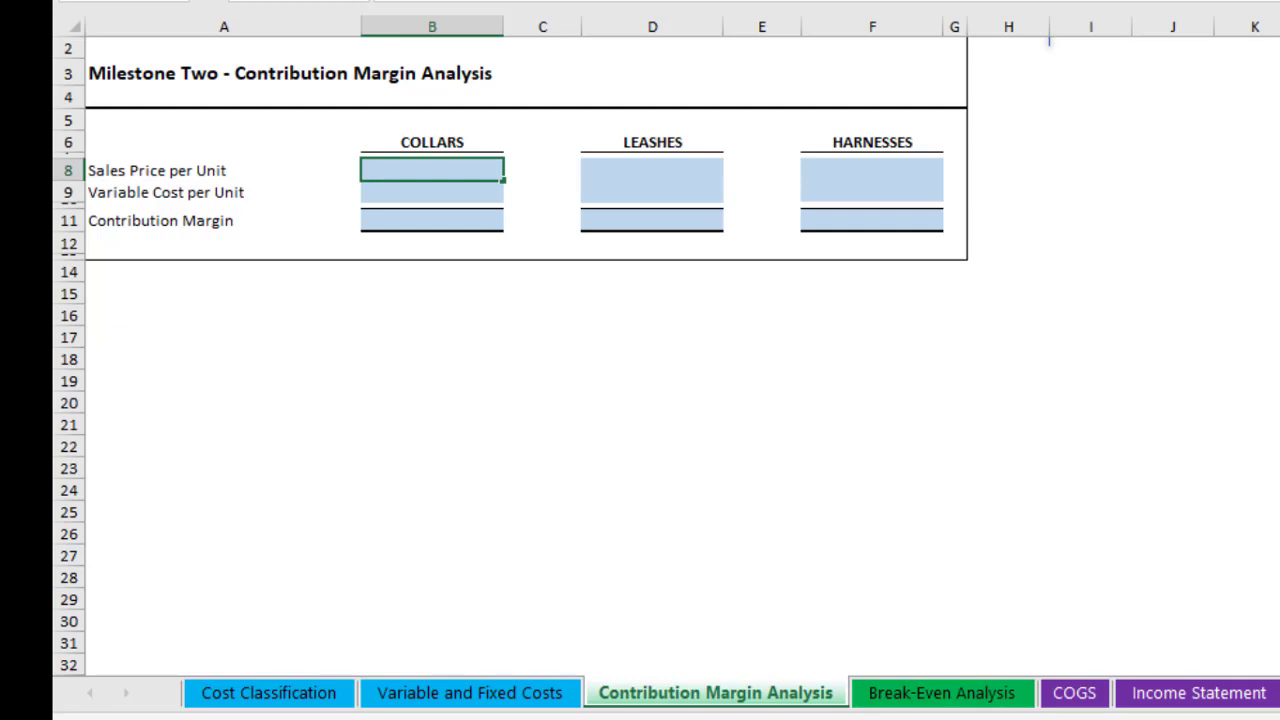
{"action": "type", "text": "0"}
{"action": "key", "text": "Return"}
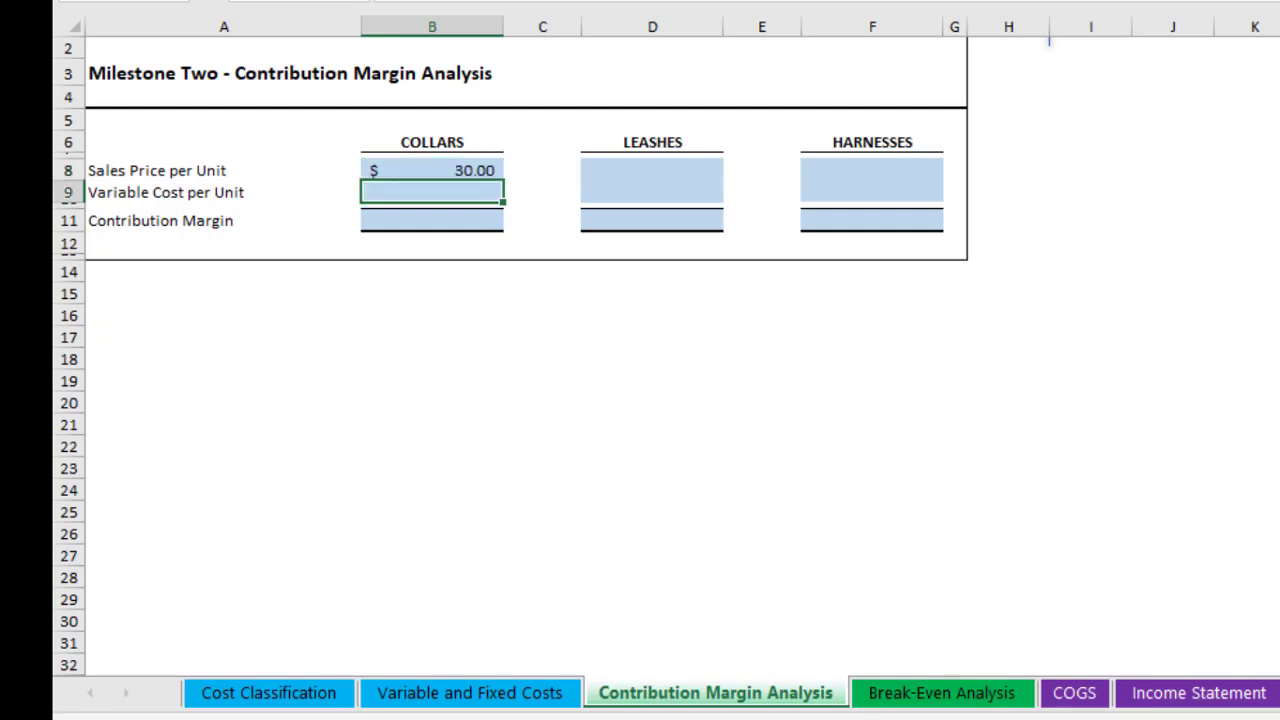
{"action": "left_click", "coordinate": [916, 705]}
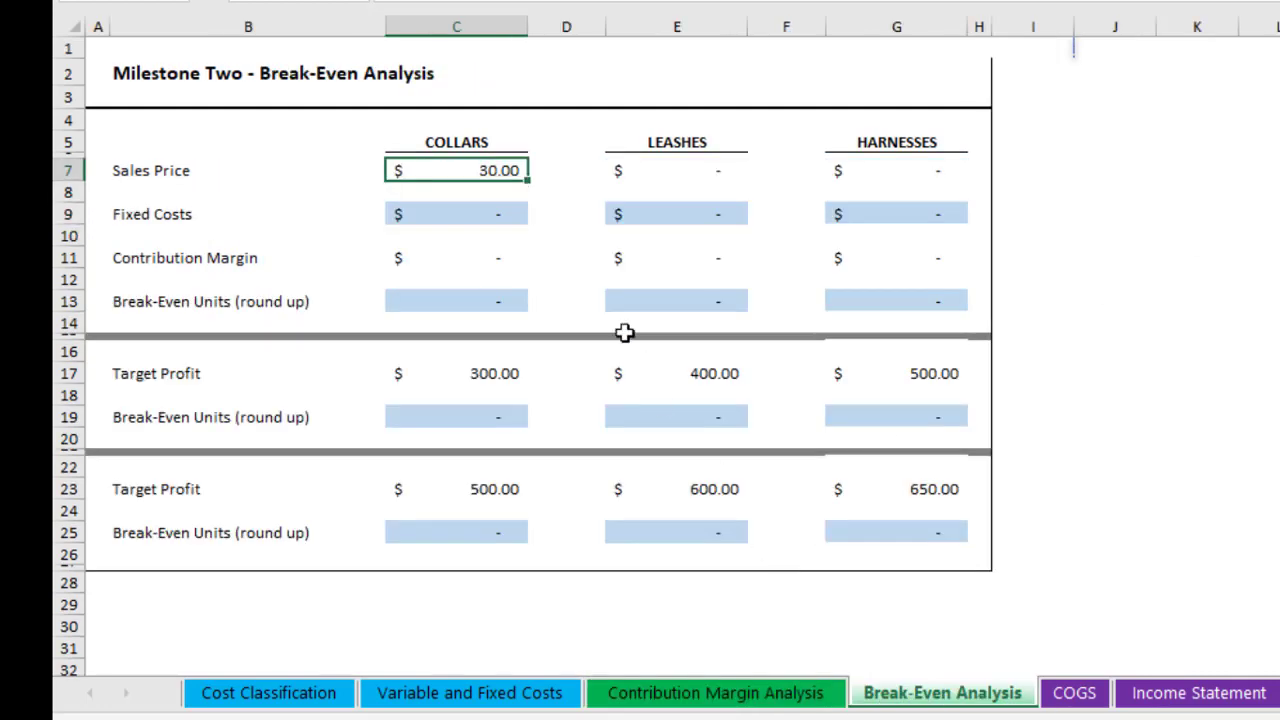
Link the collars' Fixed Costs on the Break-Even Analysis sheet to the collars' Total Fixed Costs on the Variable and Fixed Costs sheet.
{"action": "left_click", "coordinate": [473, 217]}
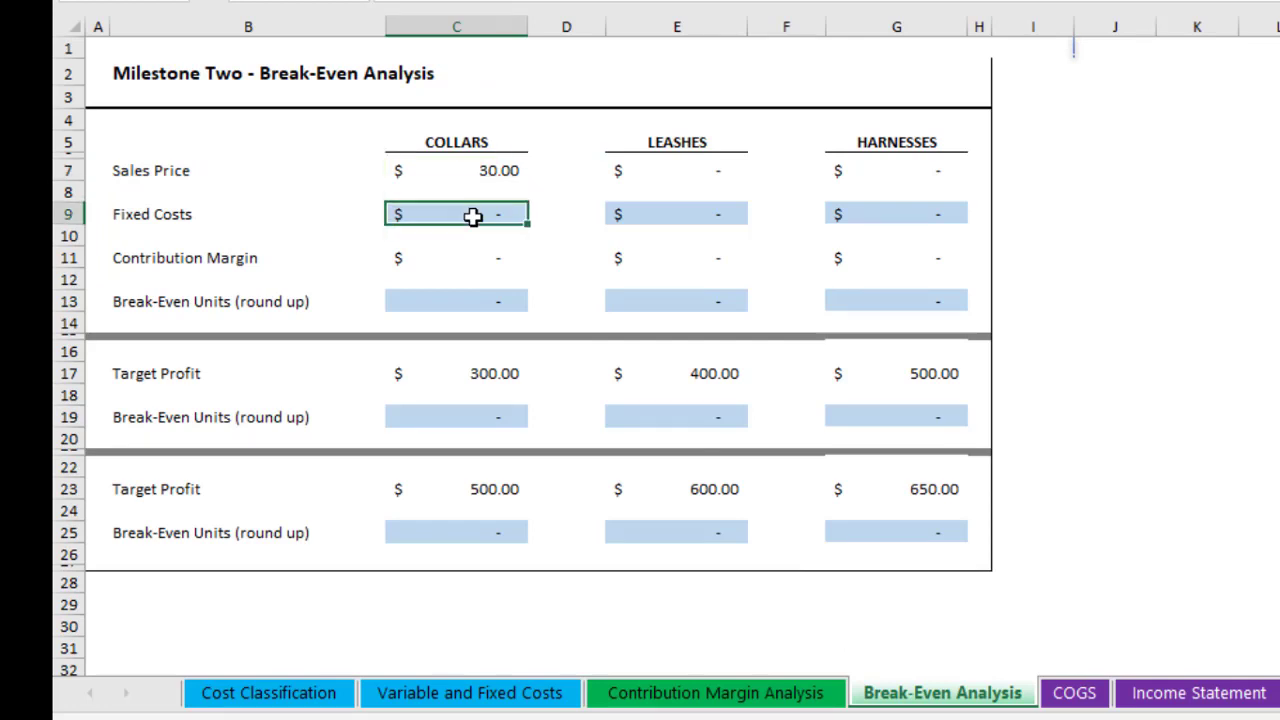
{"action": "left_click", "coordinate": [478, 700]}
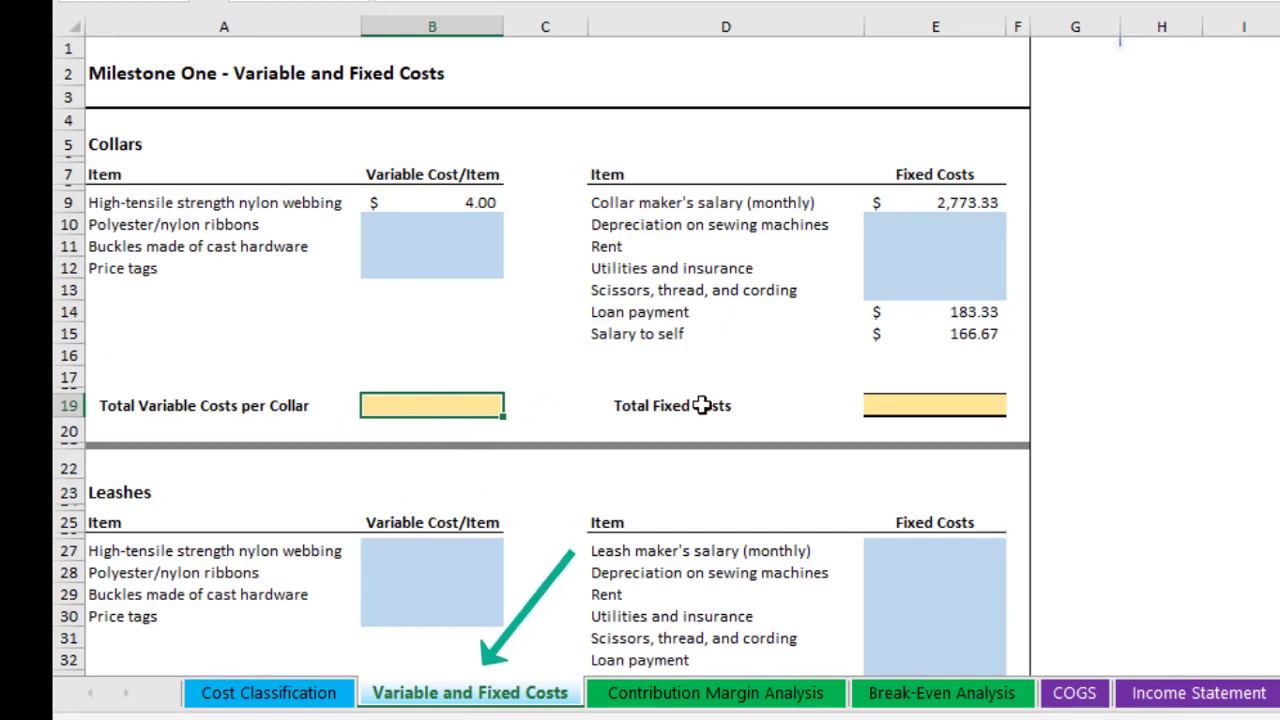
{"action": "left_click", "coordinate": [929, 404]}
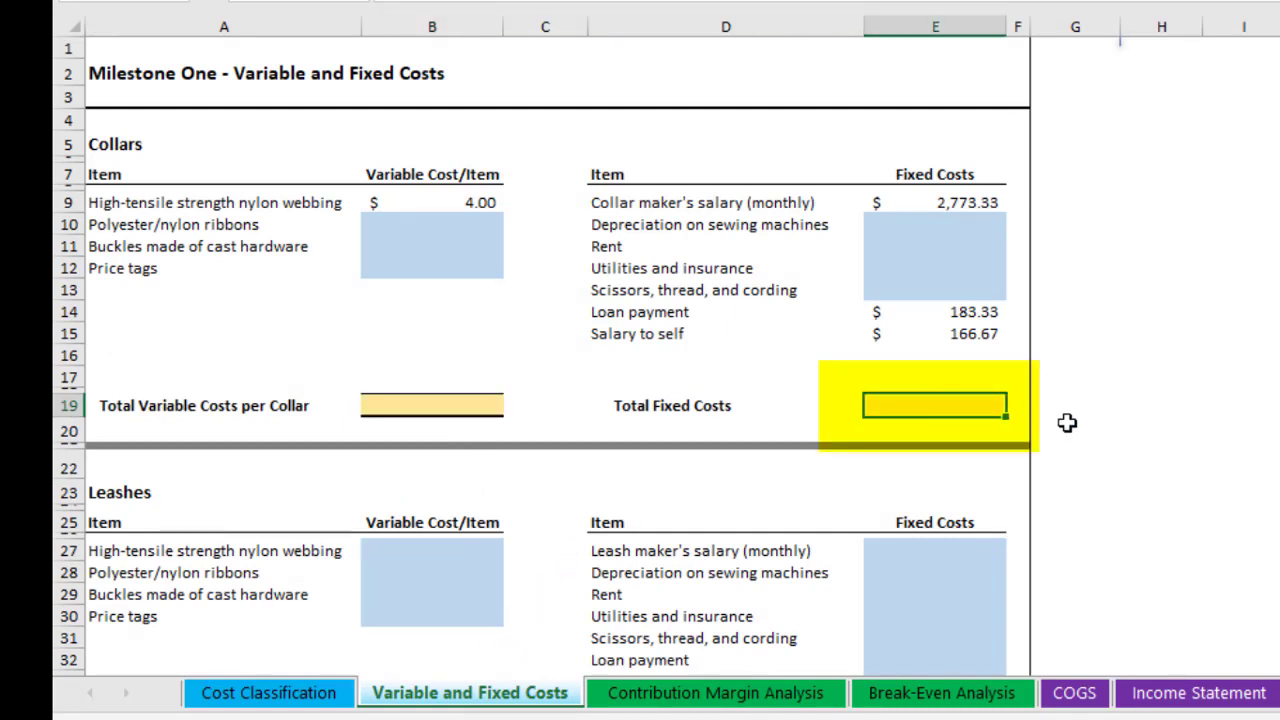
{"action": "left_click", "coordinate": [900, 693]}
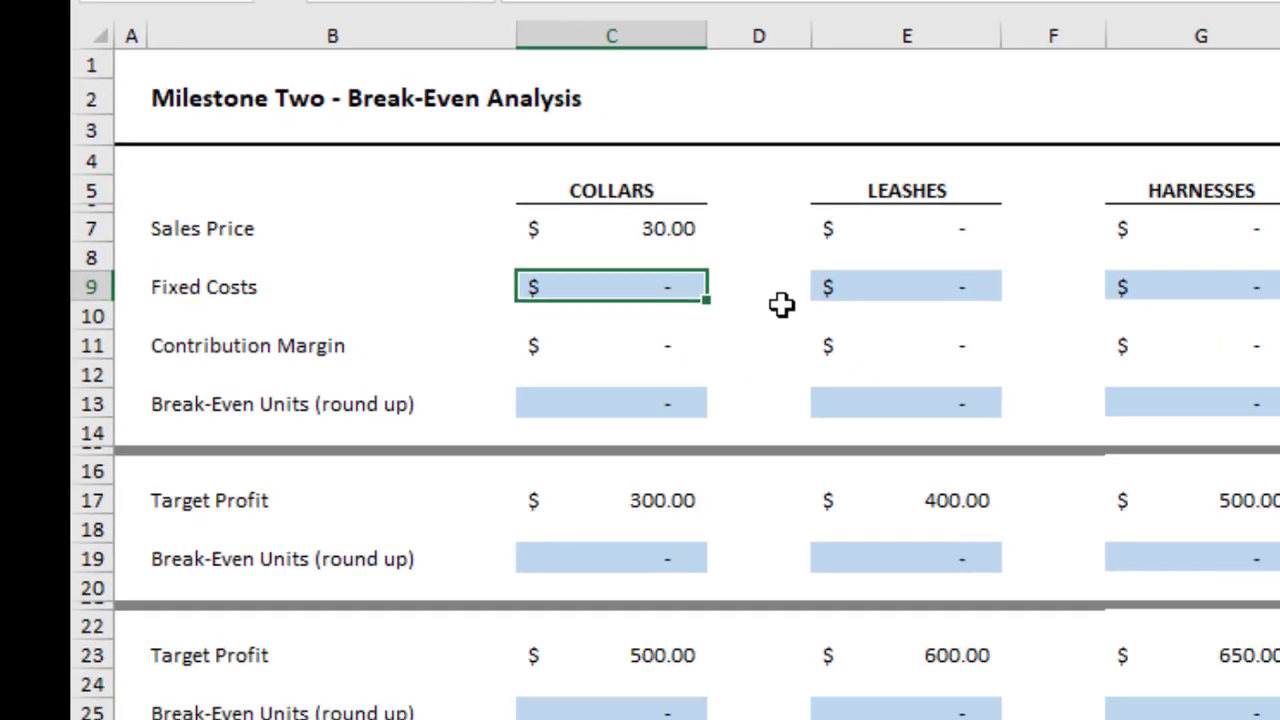
{"action": "type", "text": "="}
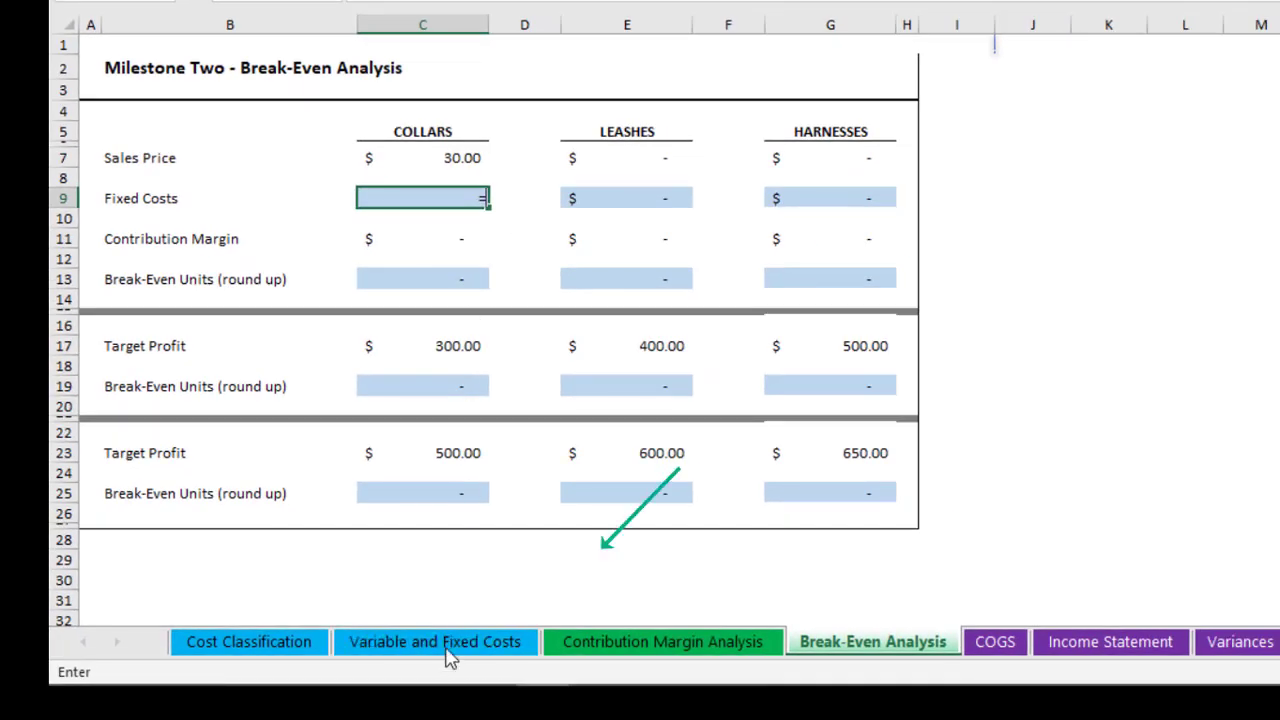
{"action": "left_click", "coordinate": [440, 643]}
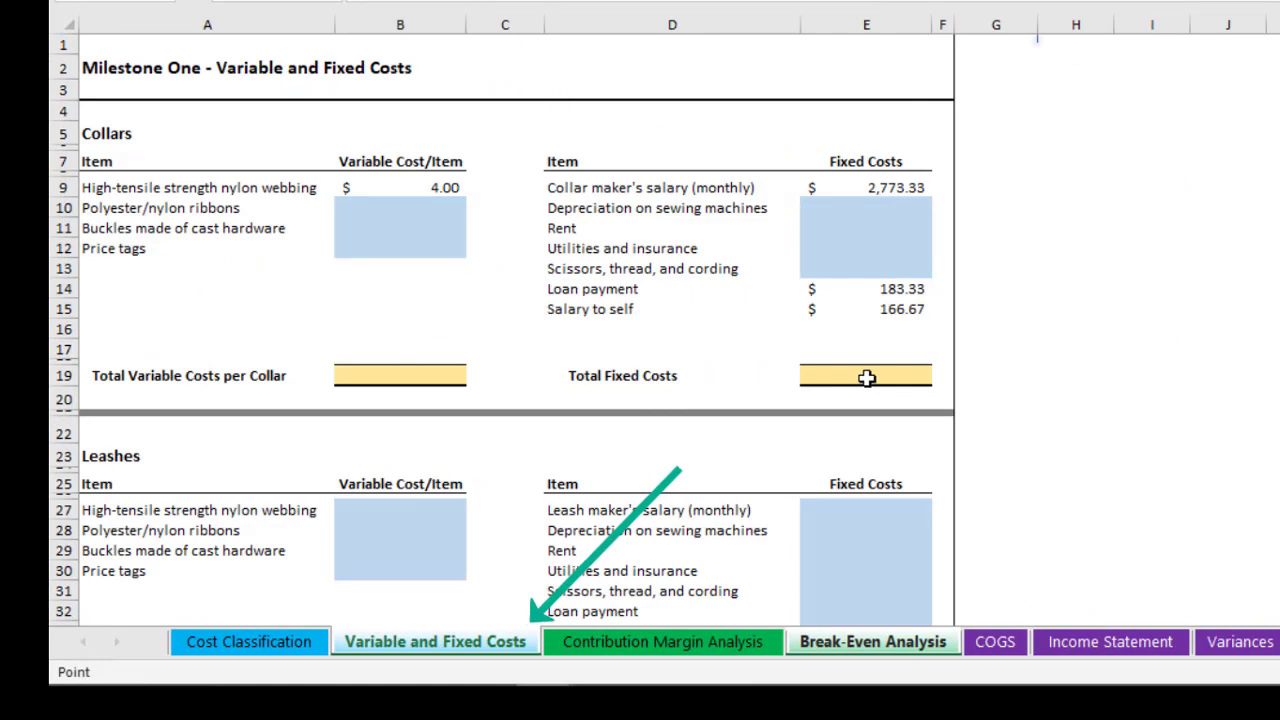
{"action": "left_click", "coordinate": [866, 377]}
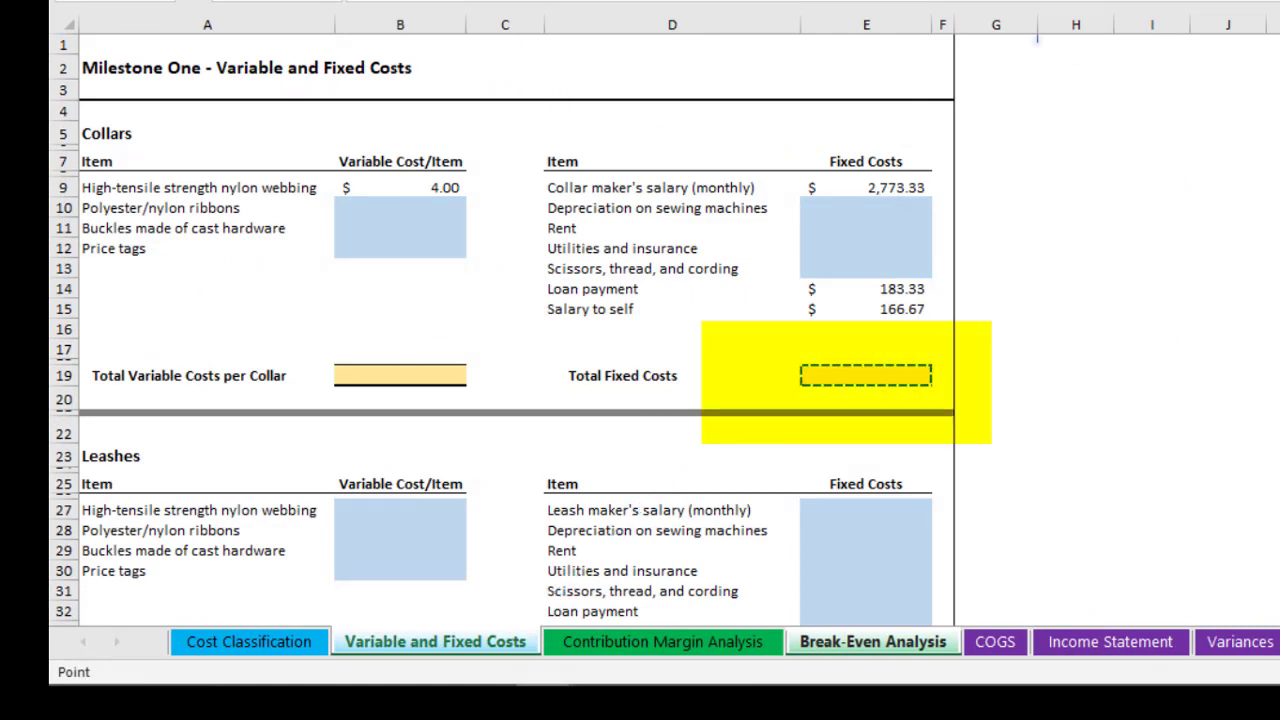
{"action": "key", "text": "Return"}
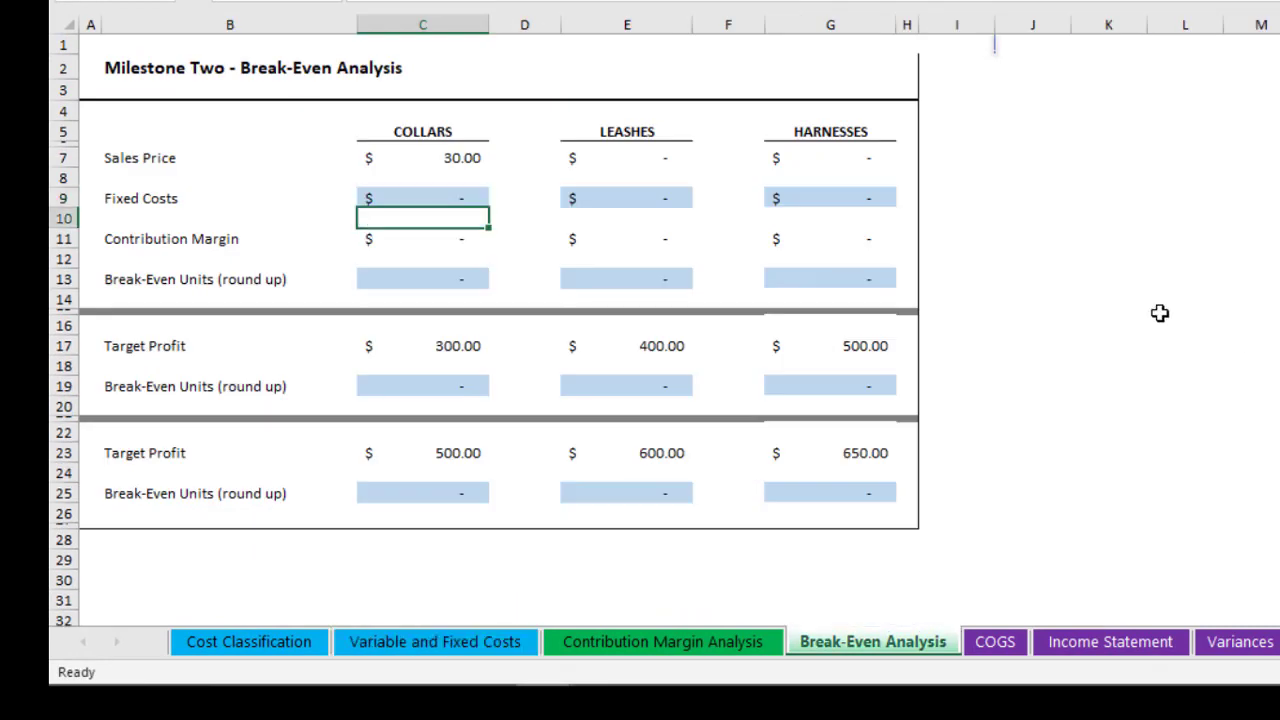
Set the collars' Total Fixed Costs to 600 on the Variable and Fixed Costs sheet.
{"action": "left_click", "coordinate": [423, 196]}
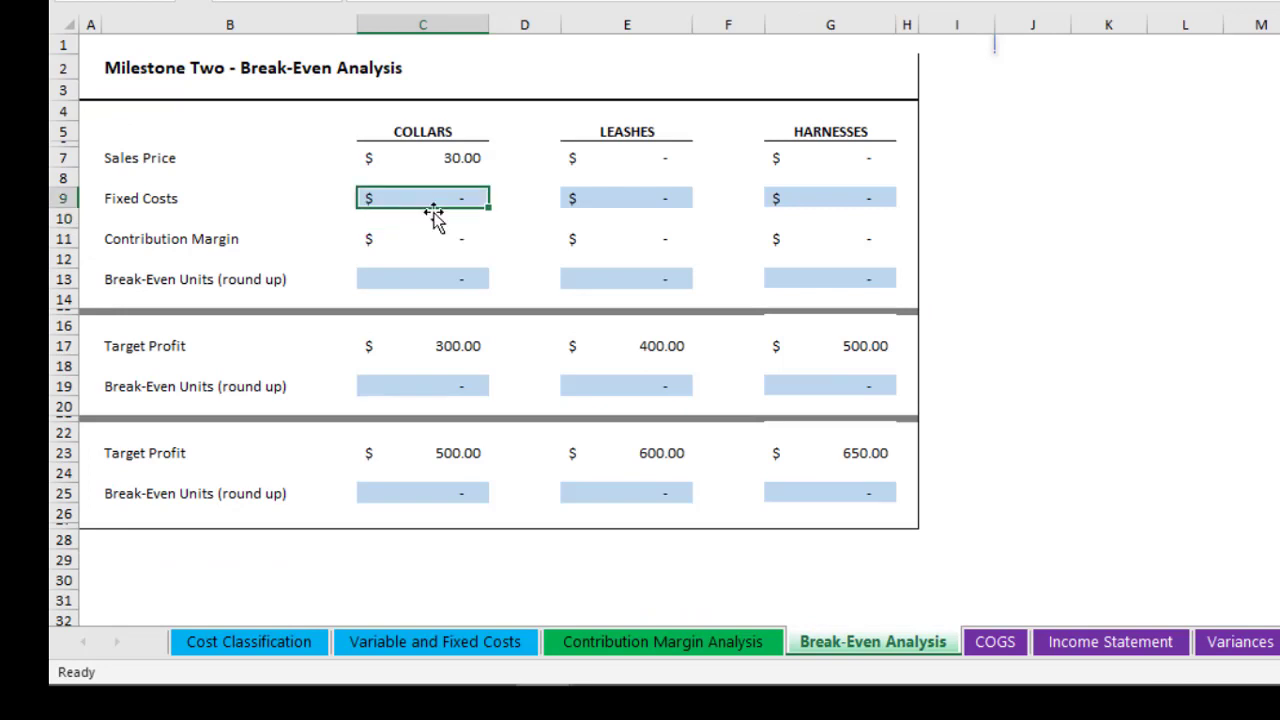
{"action": "left_click", "coordinate": [484, 643]}
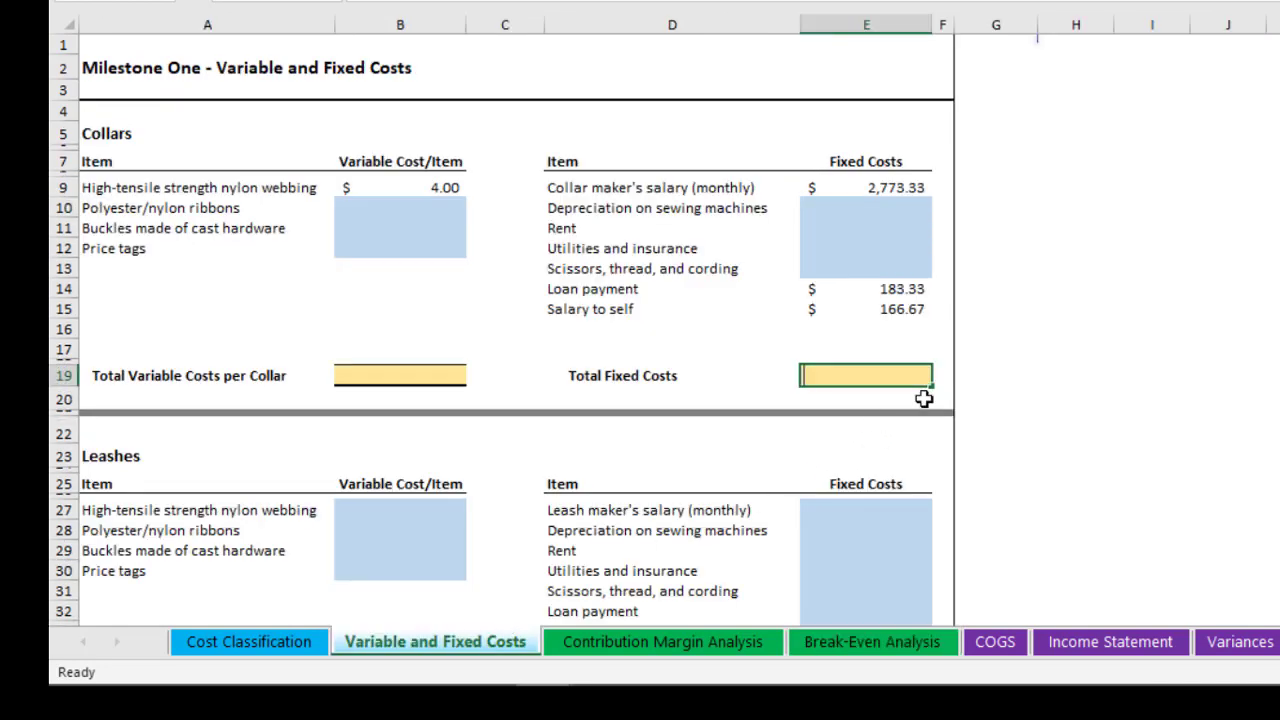
{"action": "type", "text": "600"}
{"action": "key", "text": "Return"}
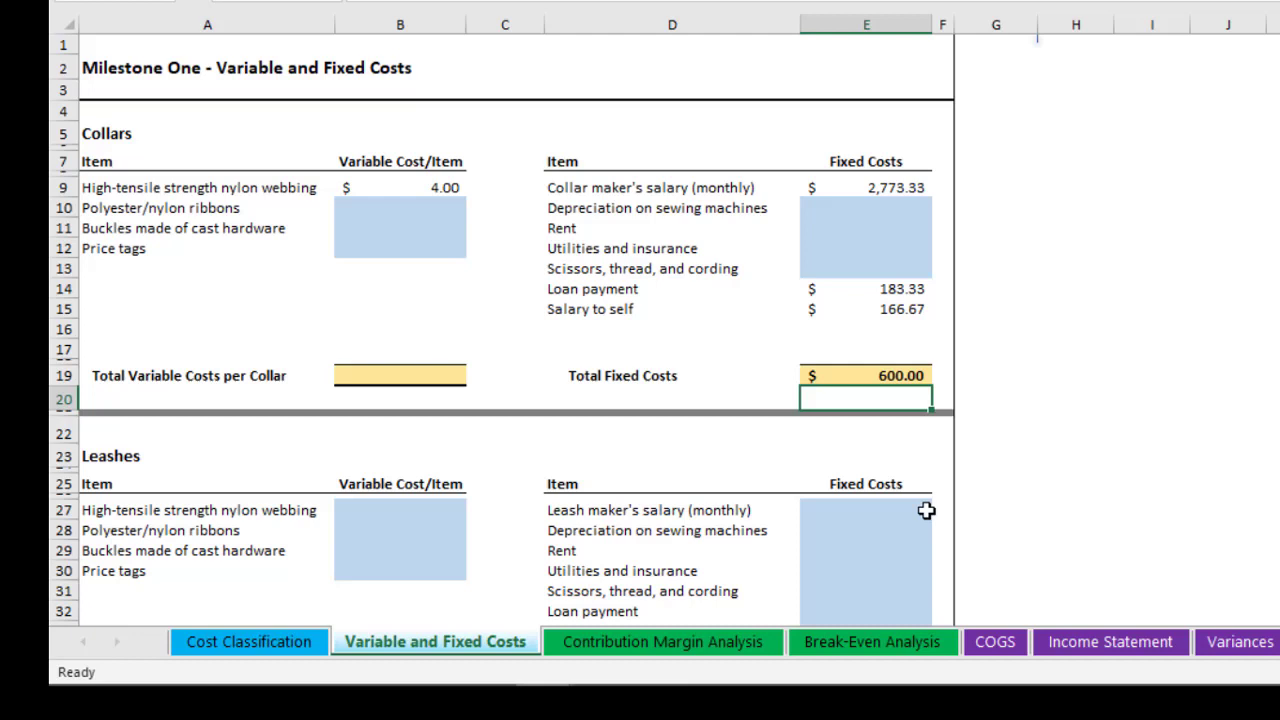
Enter 600 directly as the collars' Fixed Costs on the Break-Even Analysis sheet.
{"action": "left_click", "coordinate": [874, 643]}
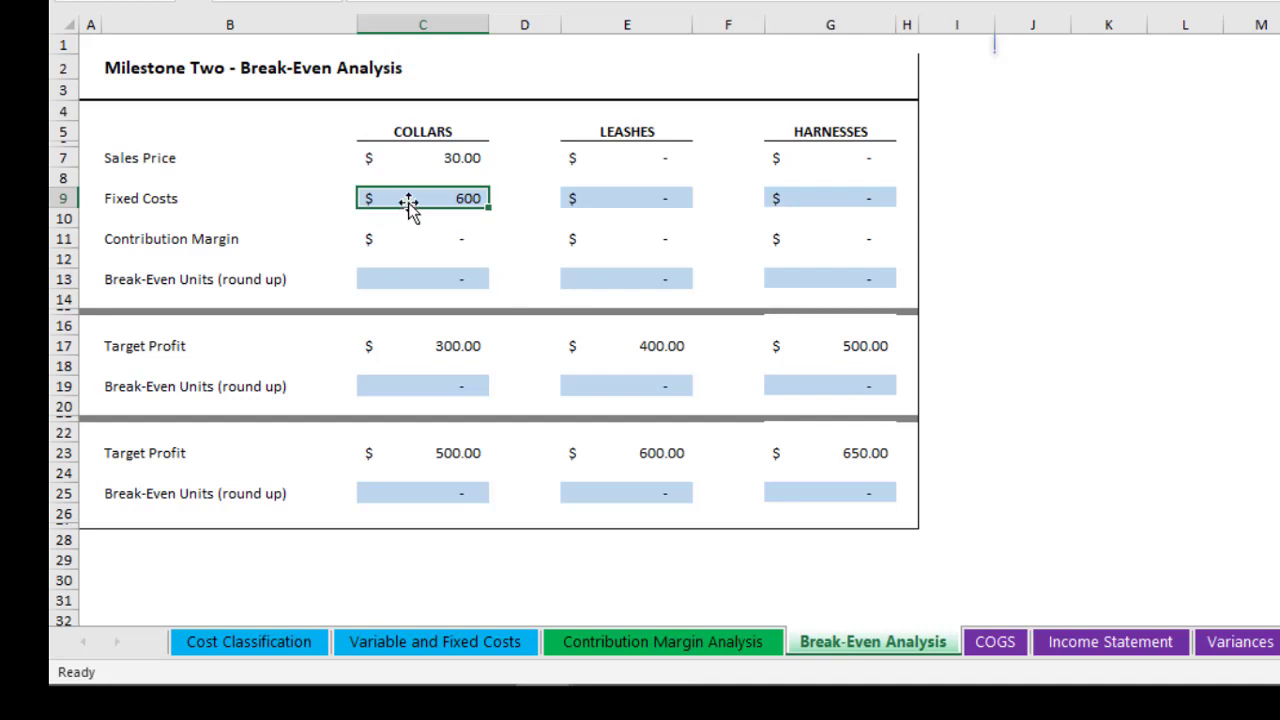
{"action": "type", "text": "600"}
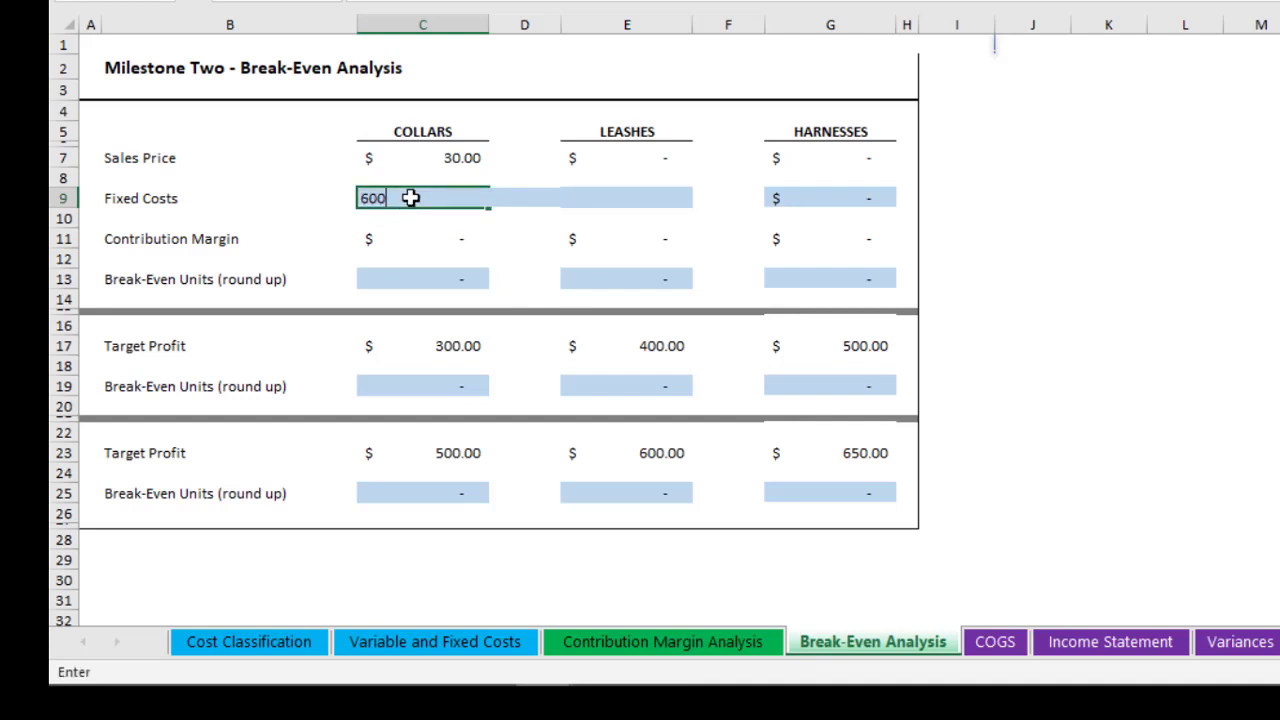
{"action": "key", "text": "Return"}
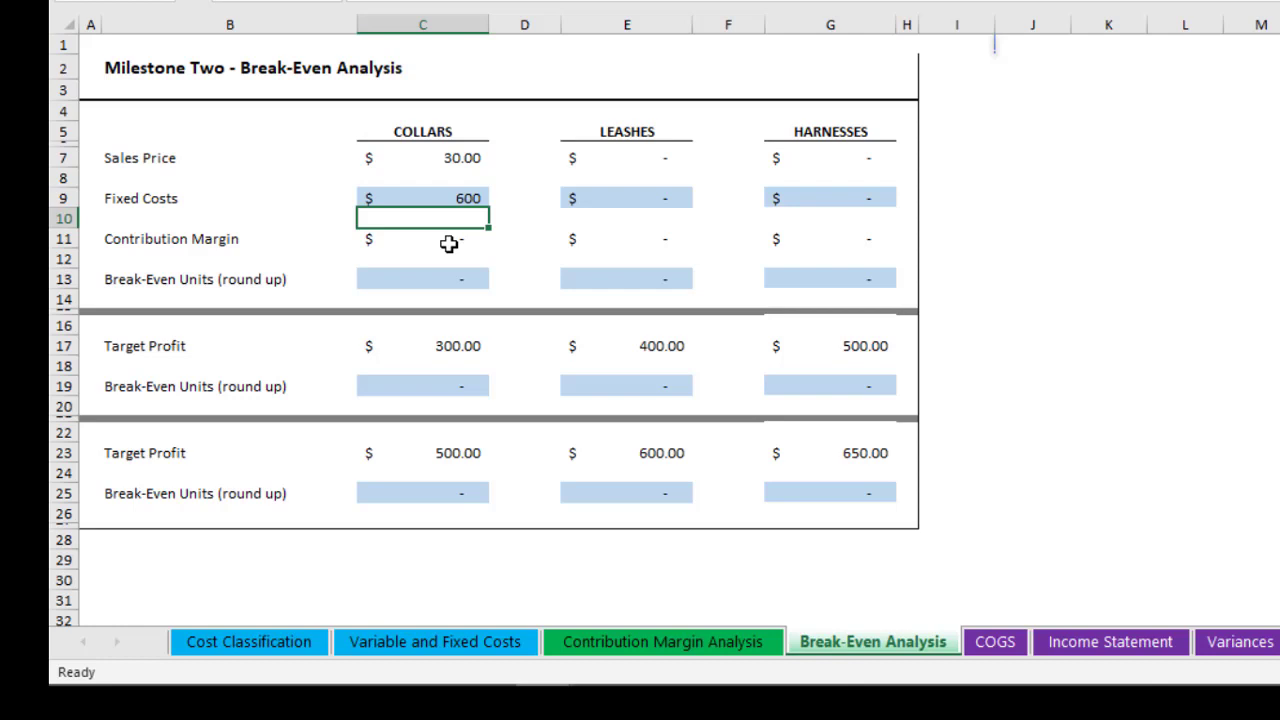
Set the collars' Contribution Margin to 22 on the Contribution Margin Analysis sheet and check it on the Break-Even Analysis sheet.
{"action": "left_click", "coordinate": [449, 244]}
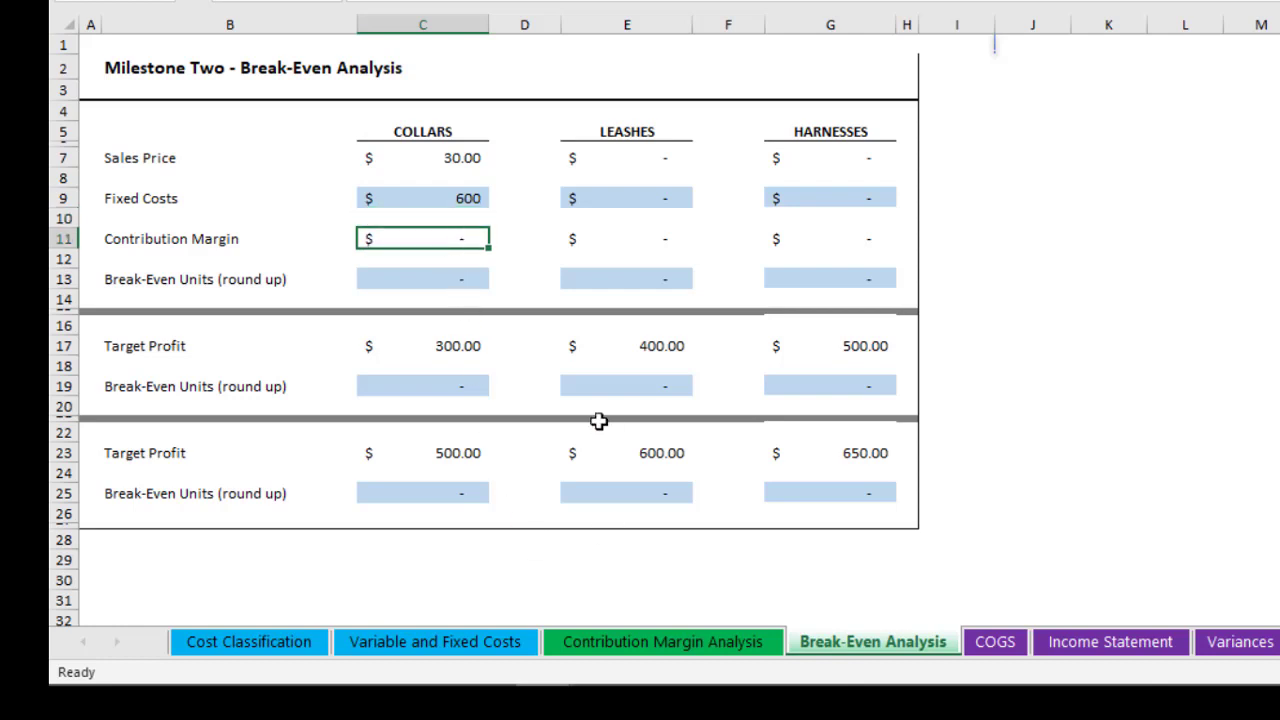
{"action": "left_click", "coordinate": [606, 645]}
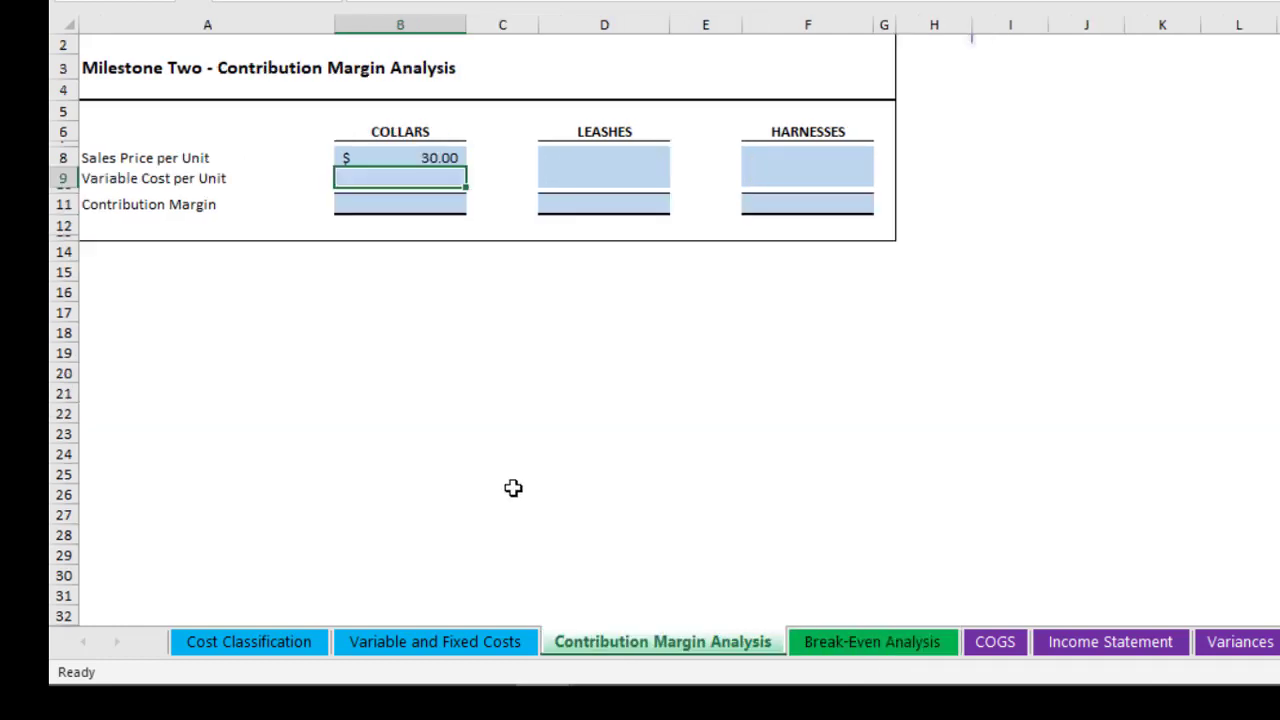
{"action": "left_click", "coordinate": [412, 205]}
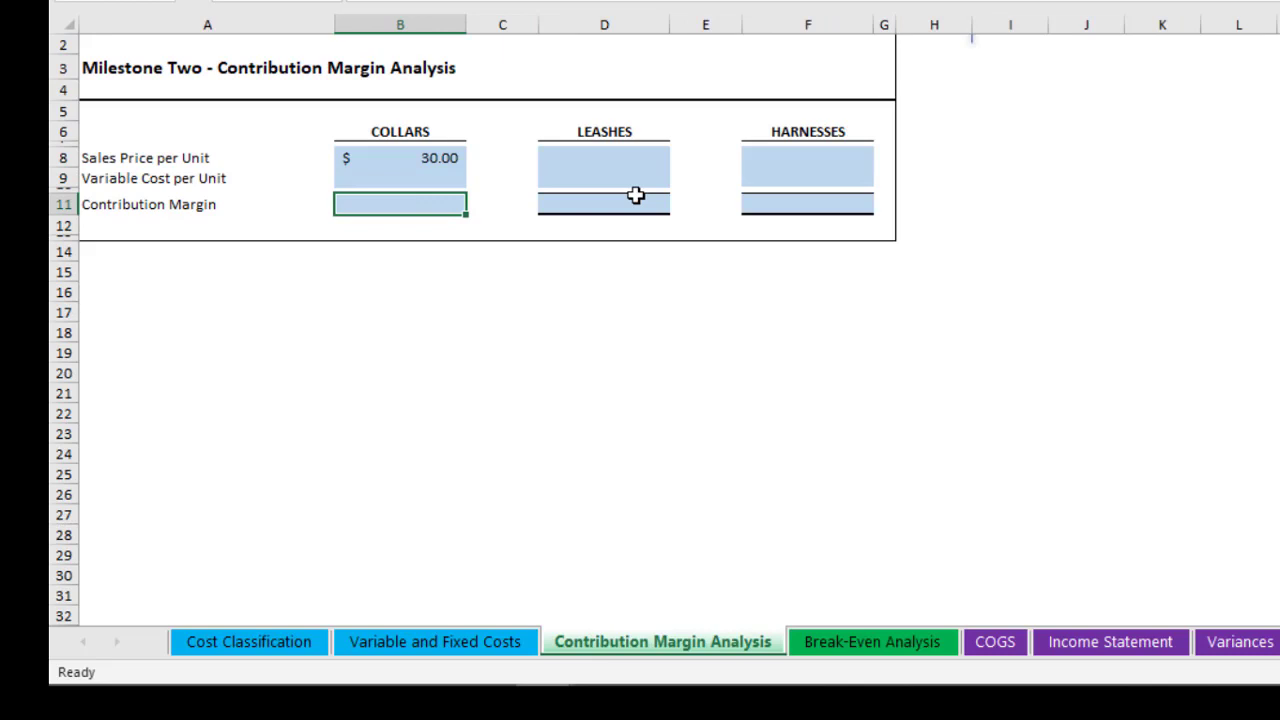
{"action": "type", "text": "22"}
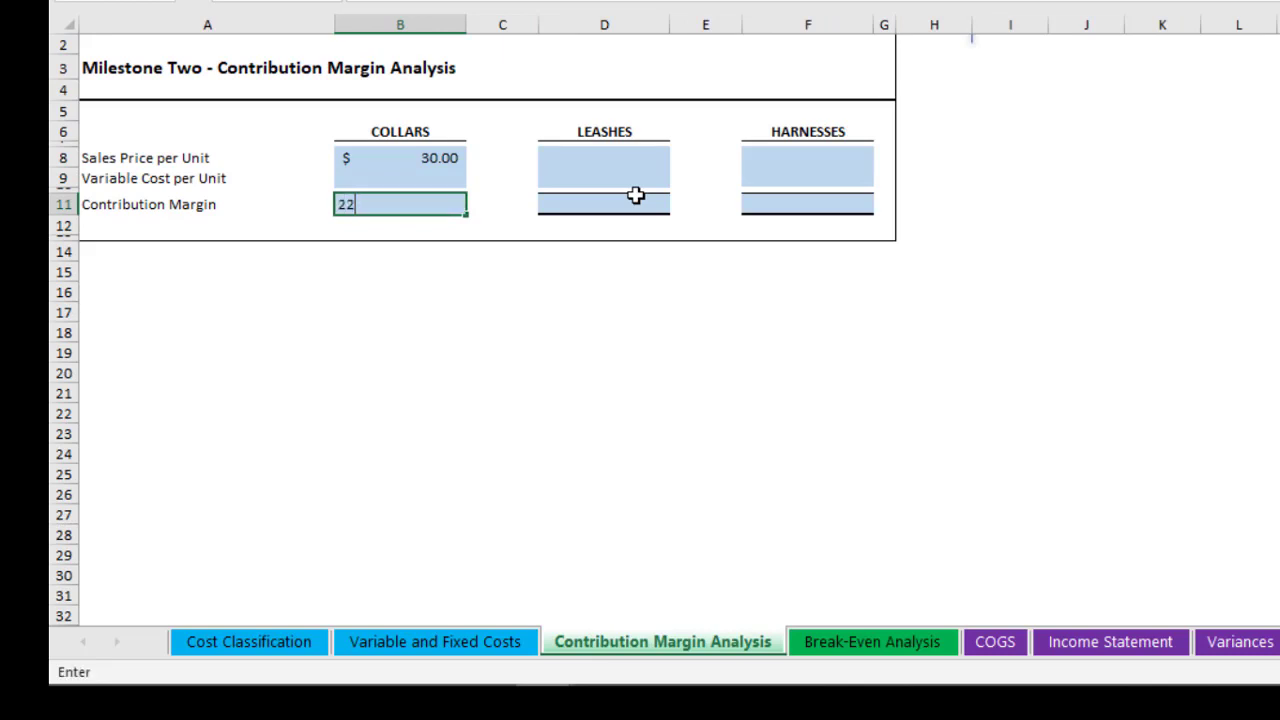
{"action": "key", "text": "Return"}
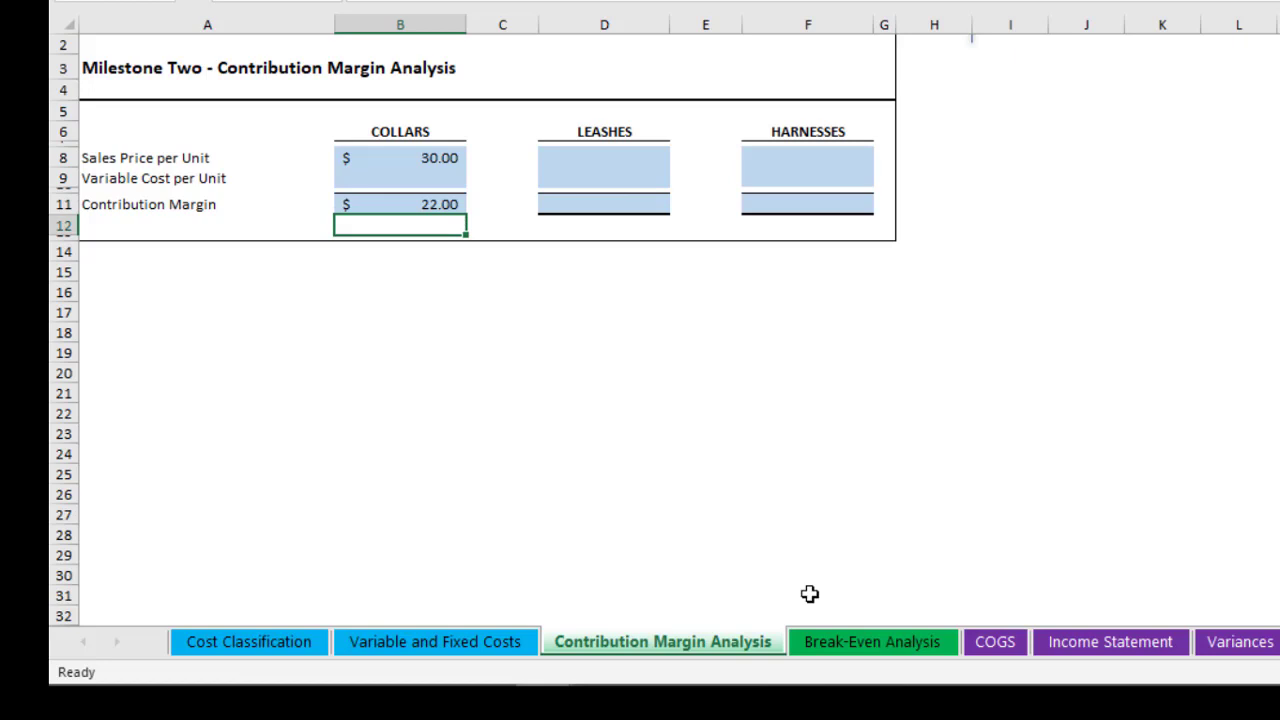
{"action": "left_click", "coordinate": [820, 645]}
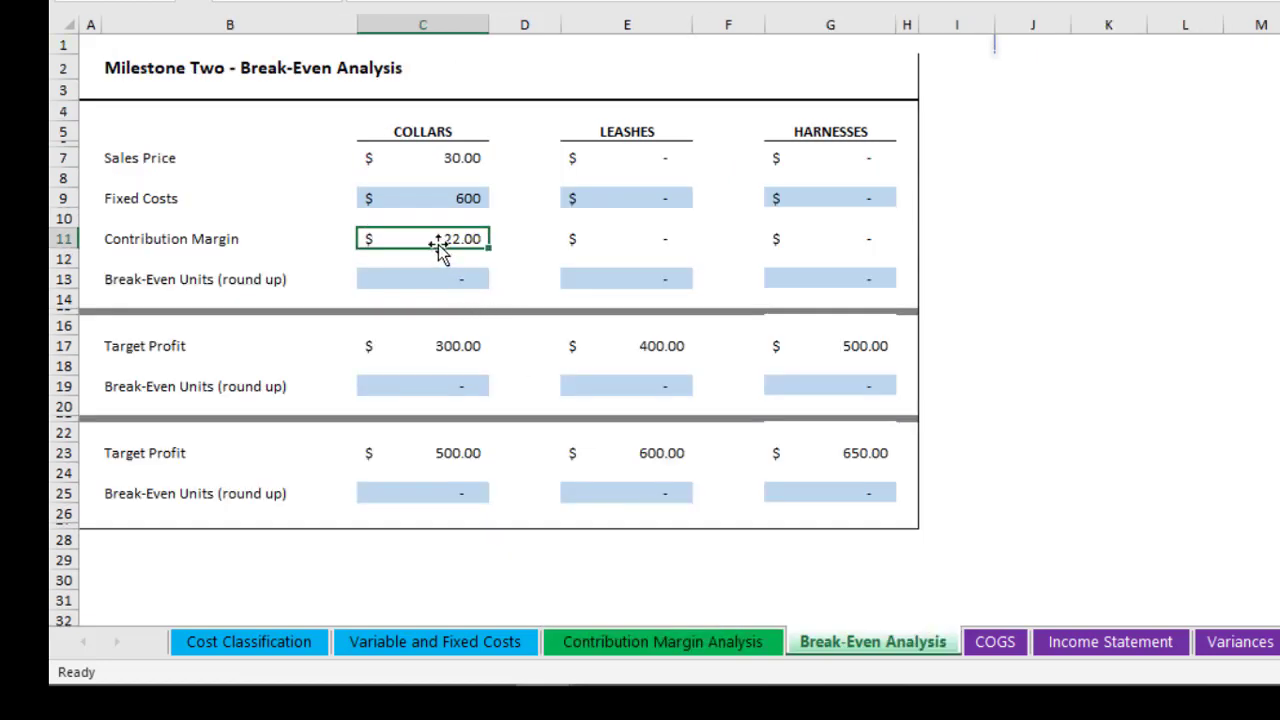
{"action": "left_click", "coordinate": [657, 642]}
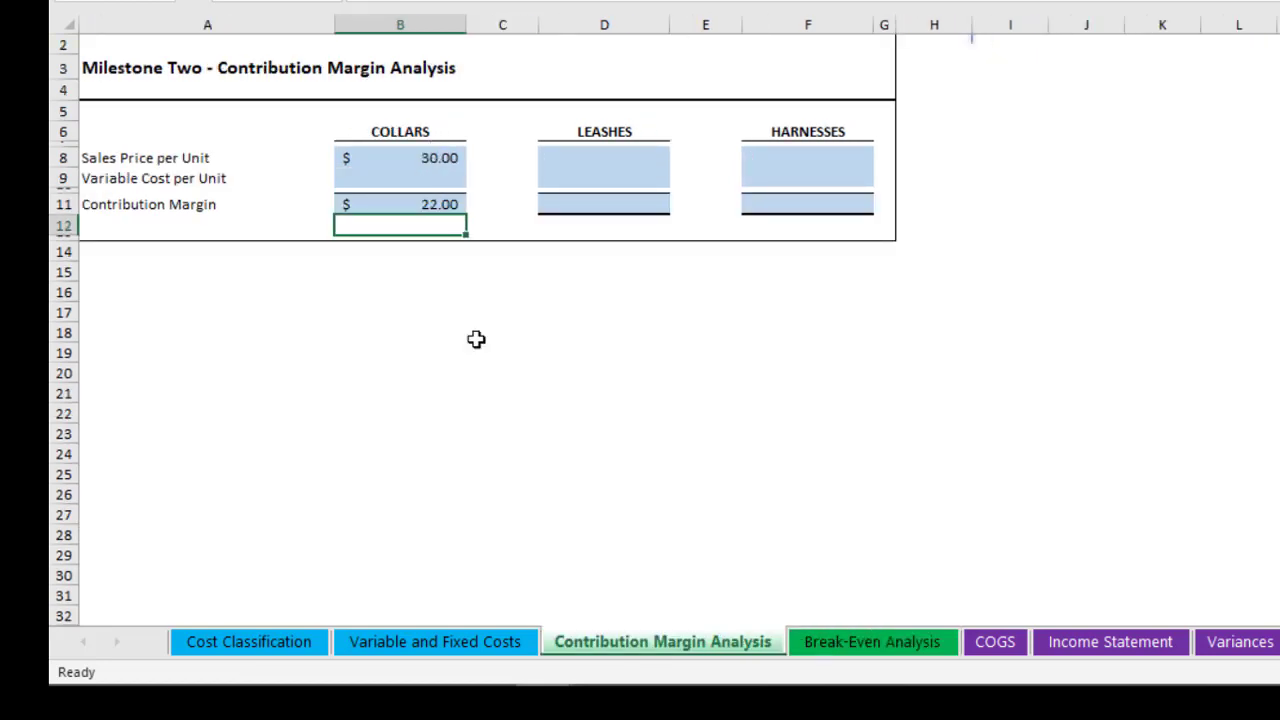
{"action": "left_click", "coordinate": [826, 642]}
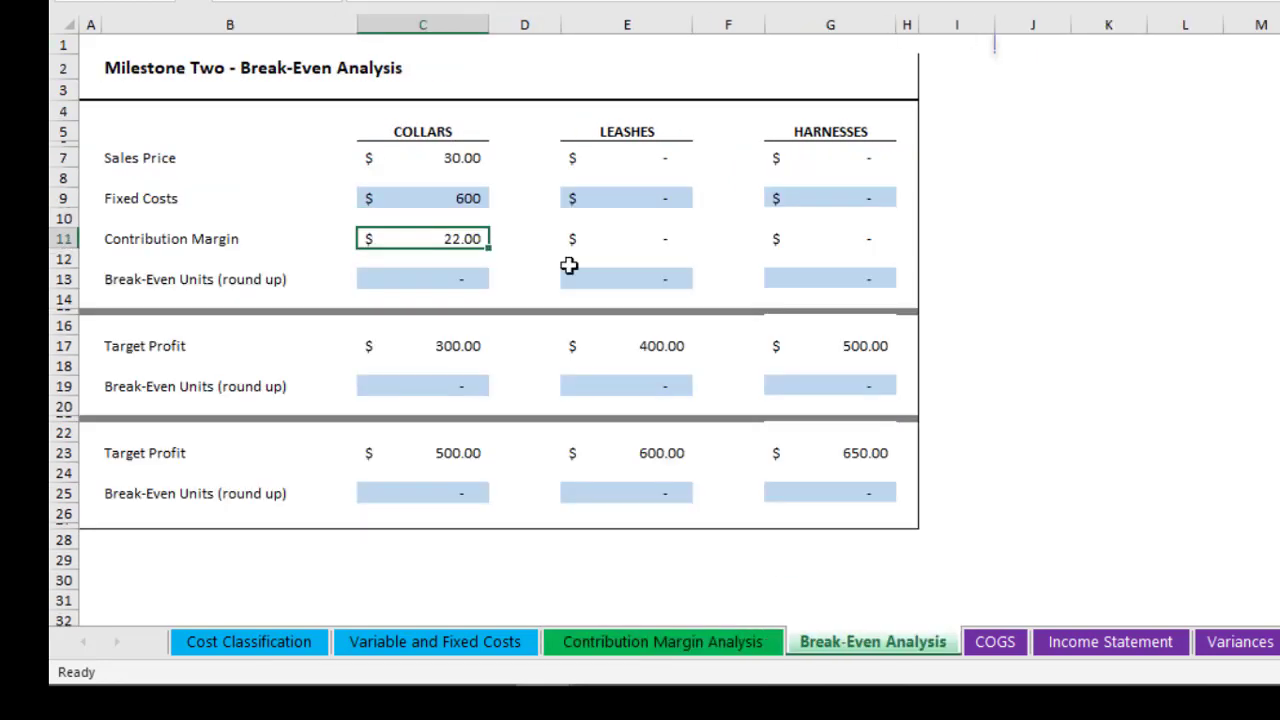
Add the note "Break-even point = Fixed costs / Contribution margin" in cell J9 beside the break-even table.
{"action": "left_click", "coordinate": [418, 283]}
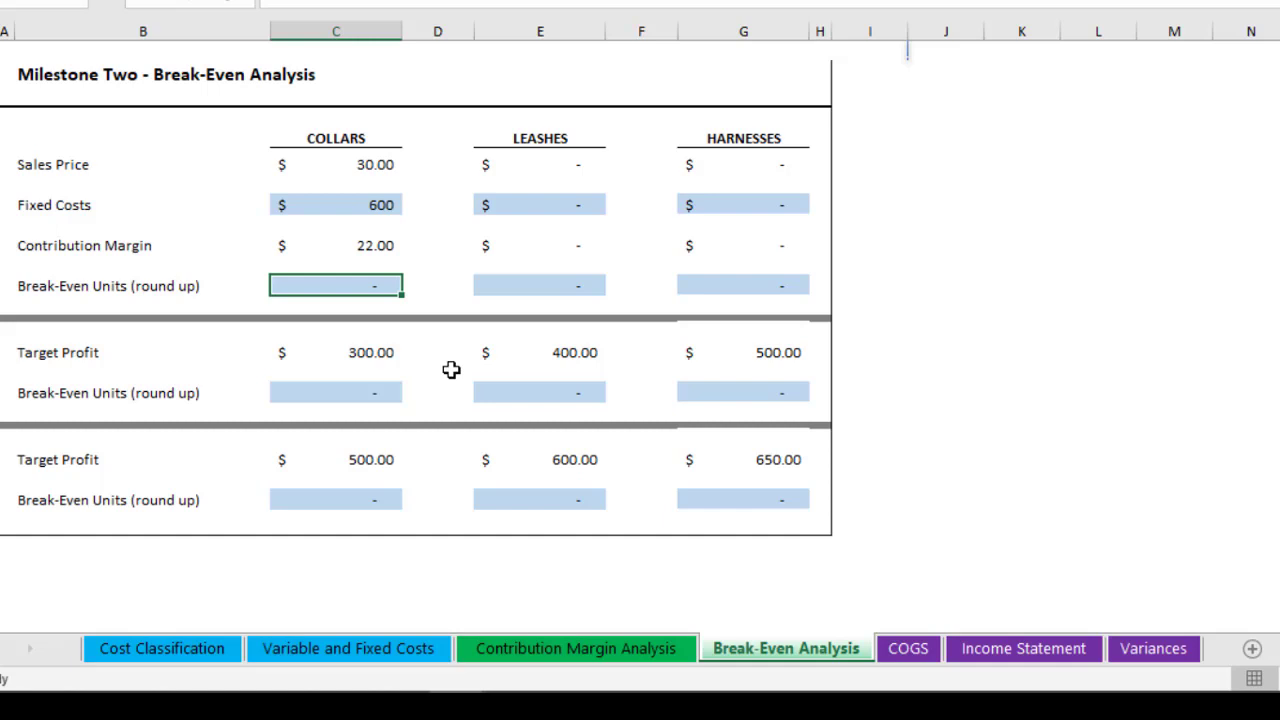
{"action": "left_click", "coordinate": [944, 204]}
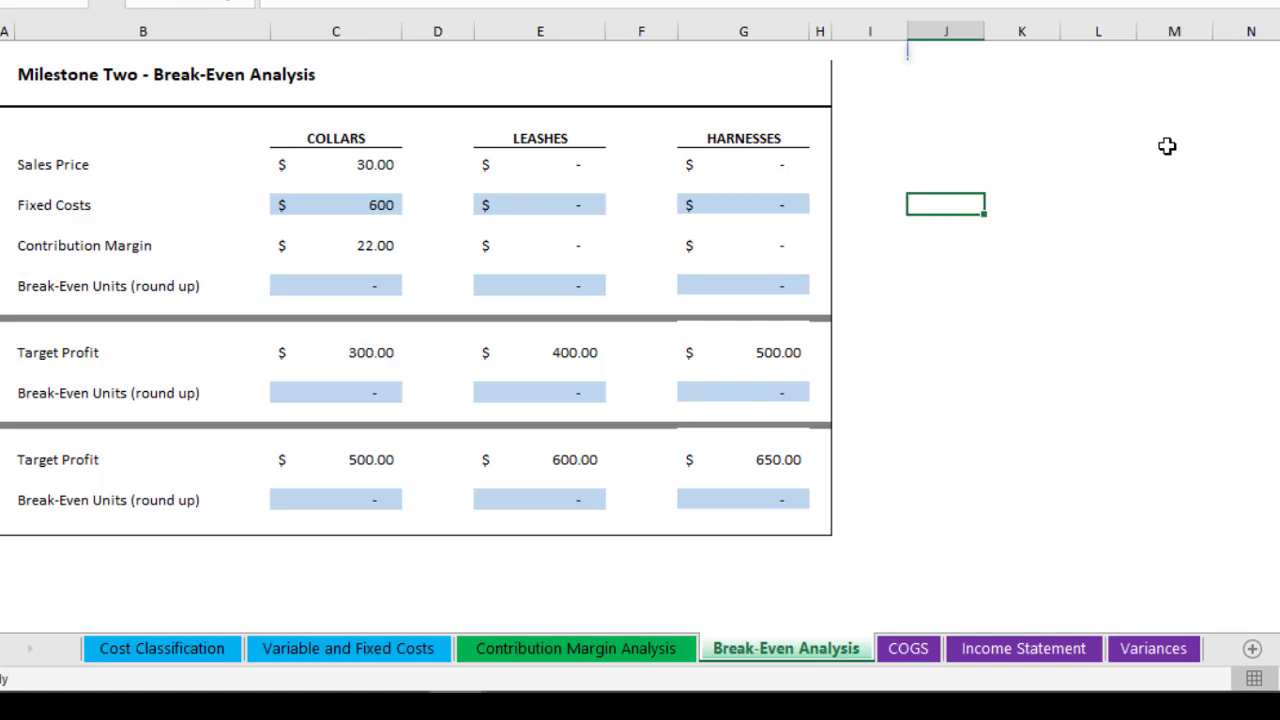
{"action": "type", "text": "Break"}
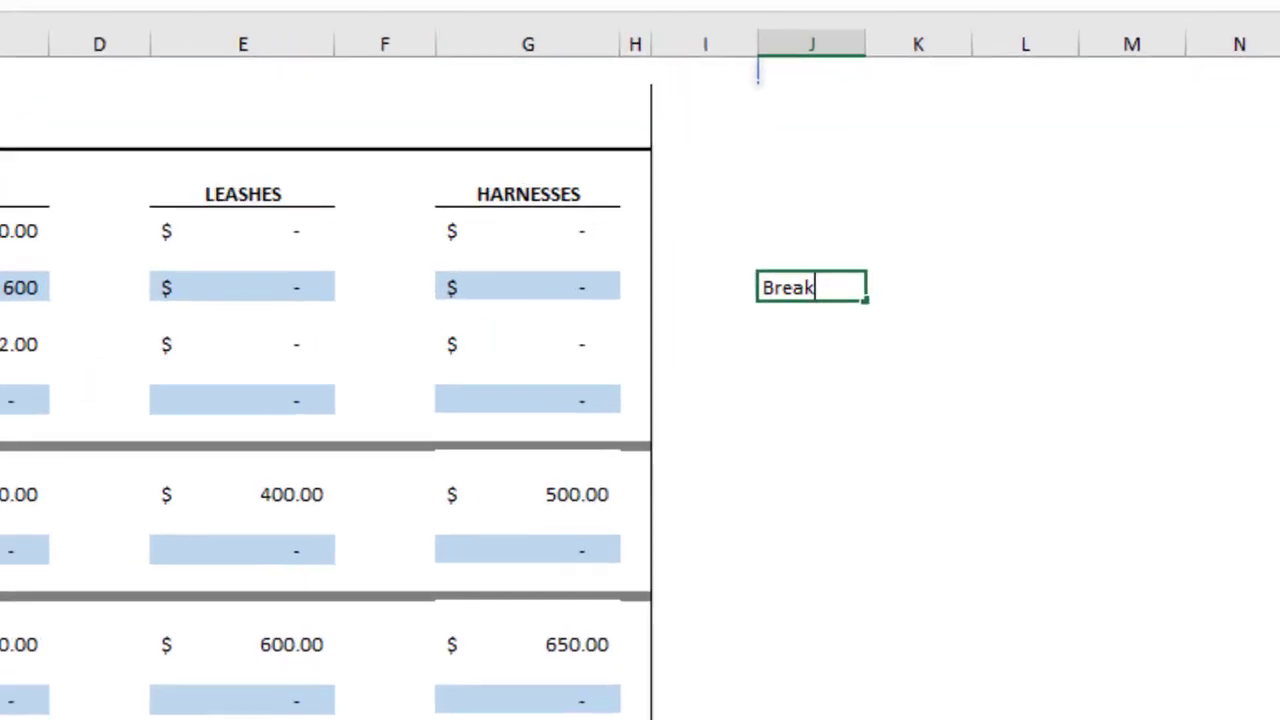
{"action": "type", "text": "-even point is"}
{"action": "key", "text": "BackSpace"}
{"action": "key", "text": "BackSpace"}
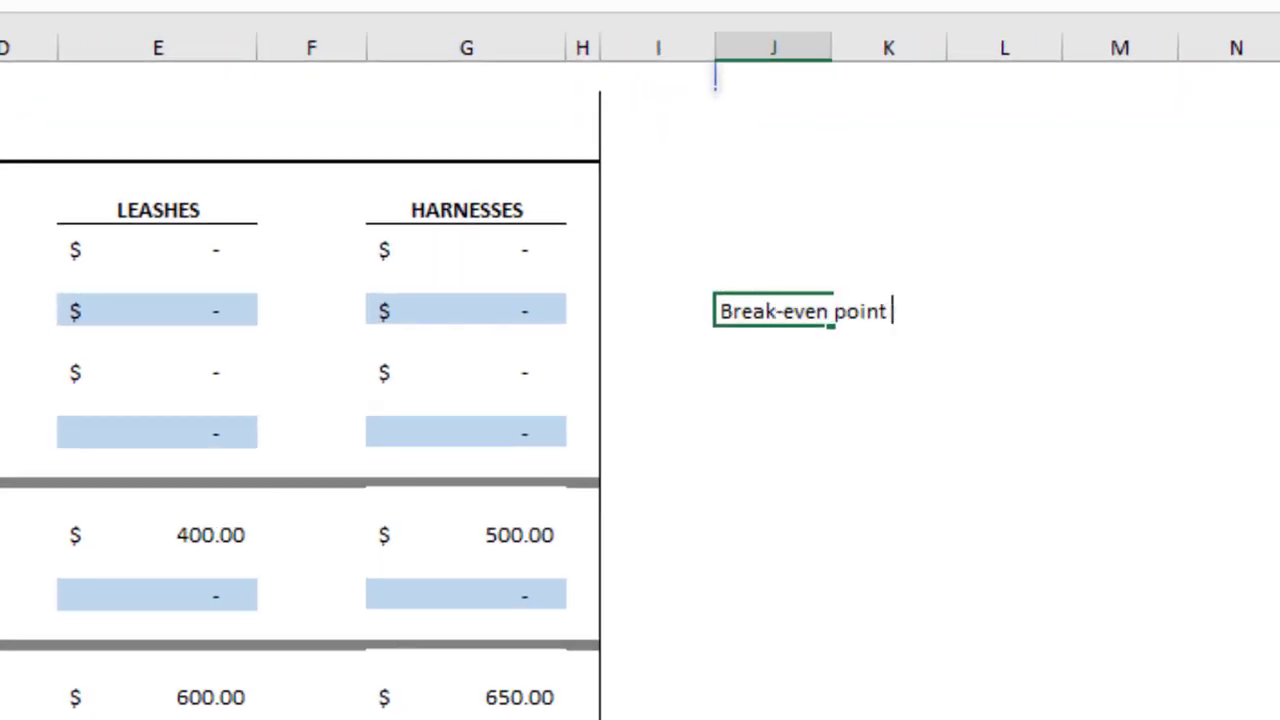
{"action": "type", "text": "=  Fixed costs /"}
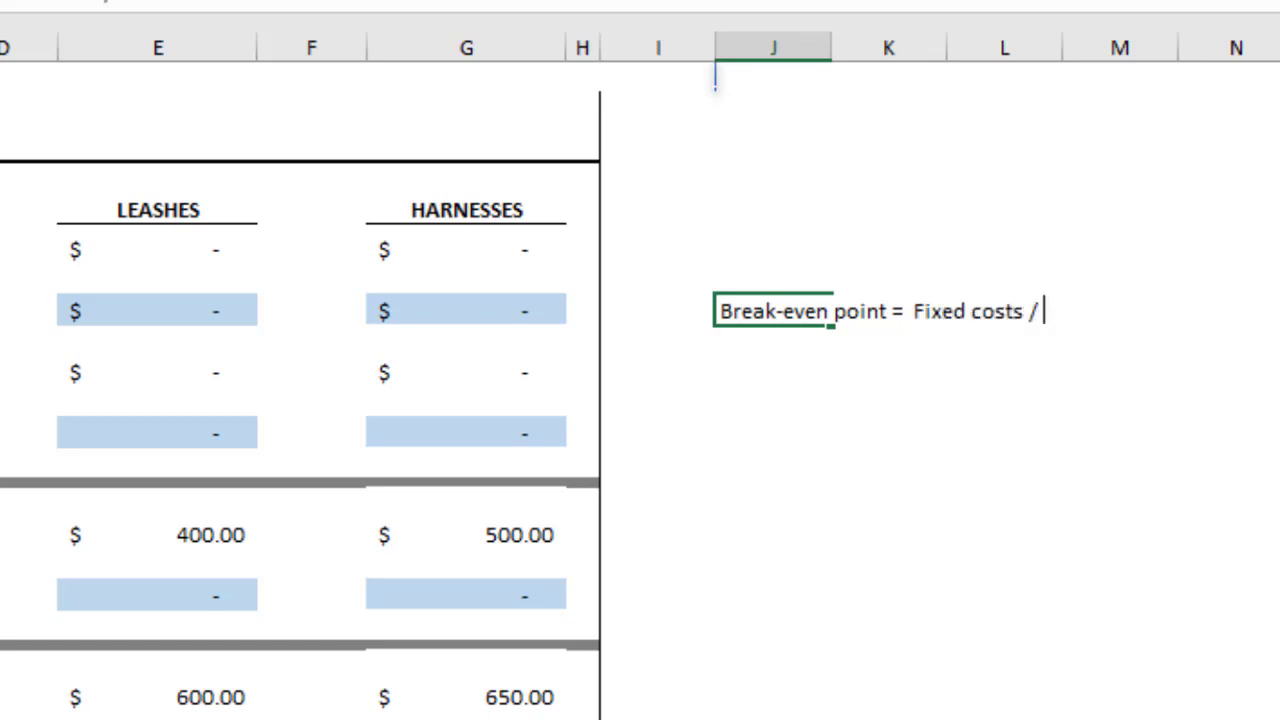
{"action": "type", "text": " Contribution margin"}
{"action": "key", "text": "Return"}
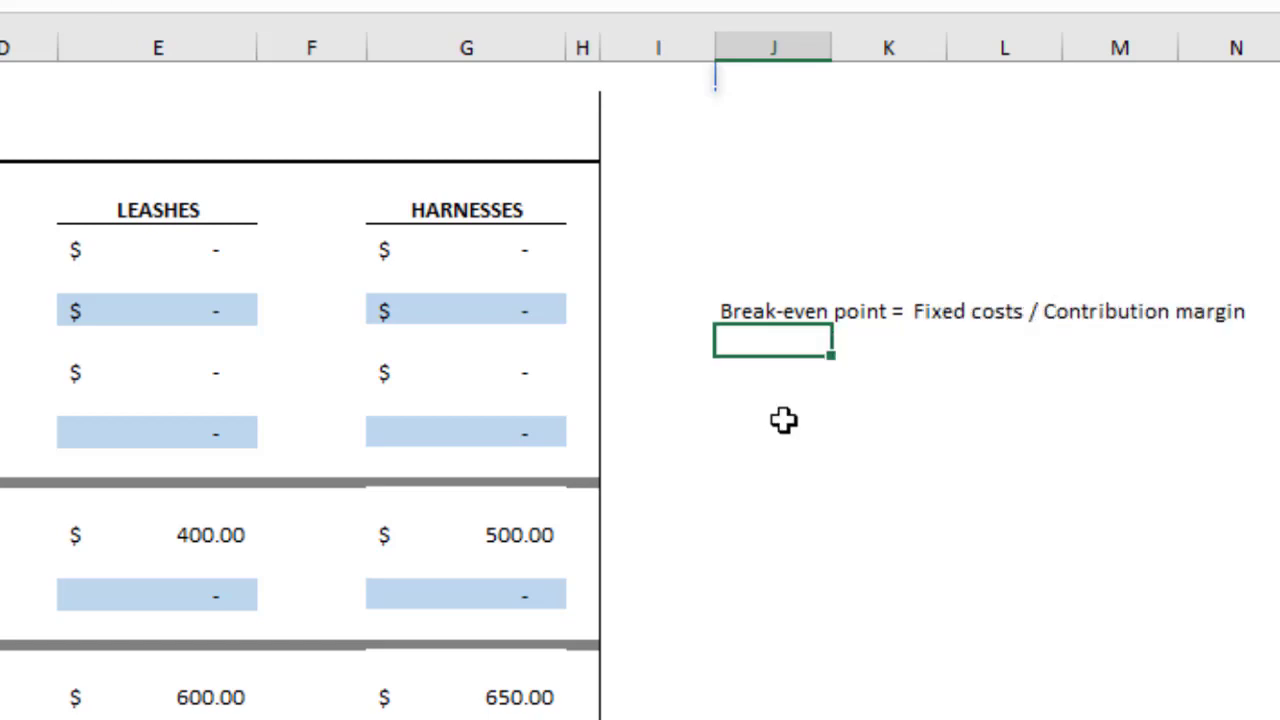
Move the break-even formula note from J9 up to cell J2.
{"action": "left_click", "coordinate": [783, 421]}
{"action": "left_click", "coordinate": [766, 318]}
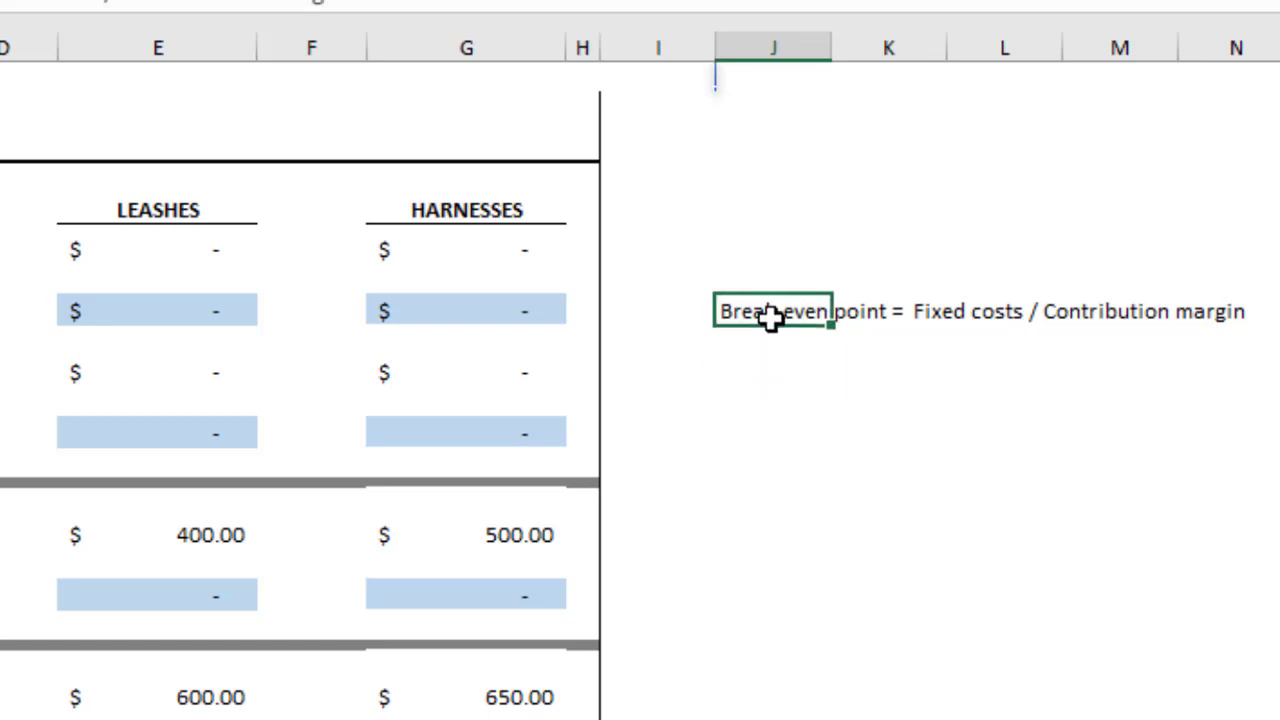
{"action": "left_click_drag", "start_coordinate": [767, 294], "coordinate": [780, 125]}
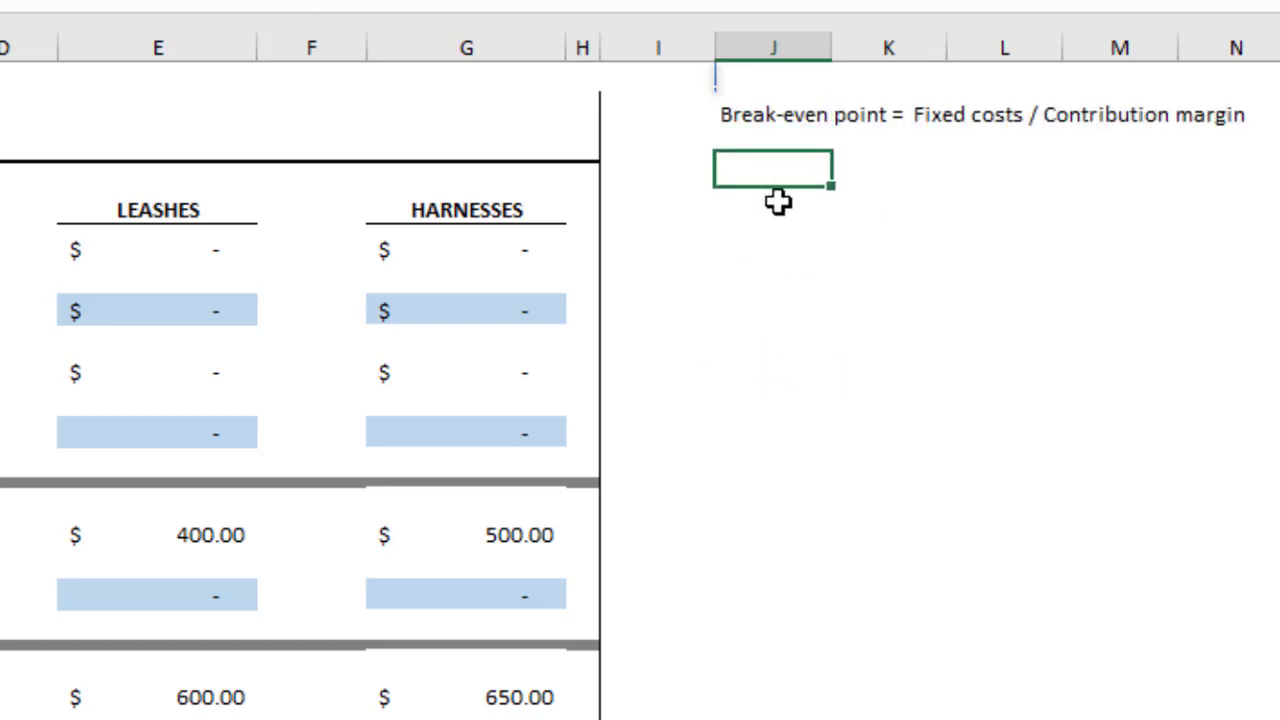
Build a "Dog Biscuits" example in column J with sales price 30, fixed costs 3000 and contribution margin 2.50.
{"action": "left_click", "coordinate": [777, 208]}
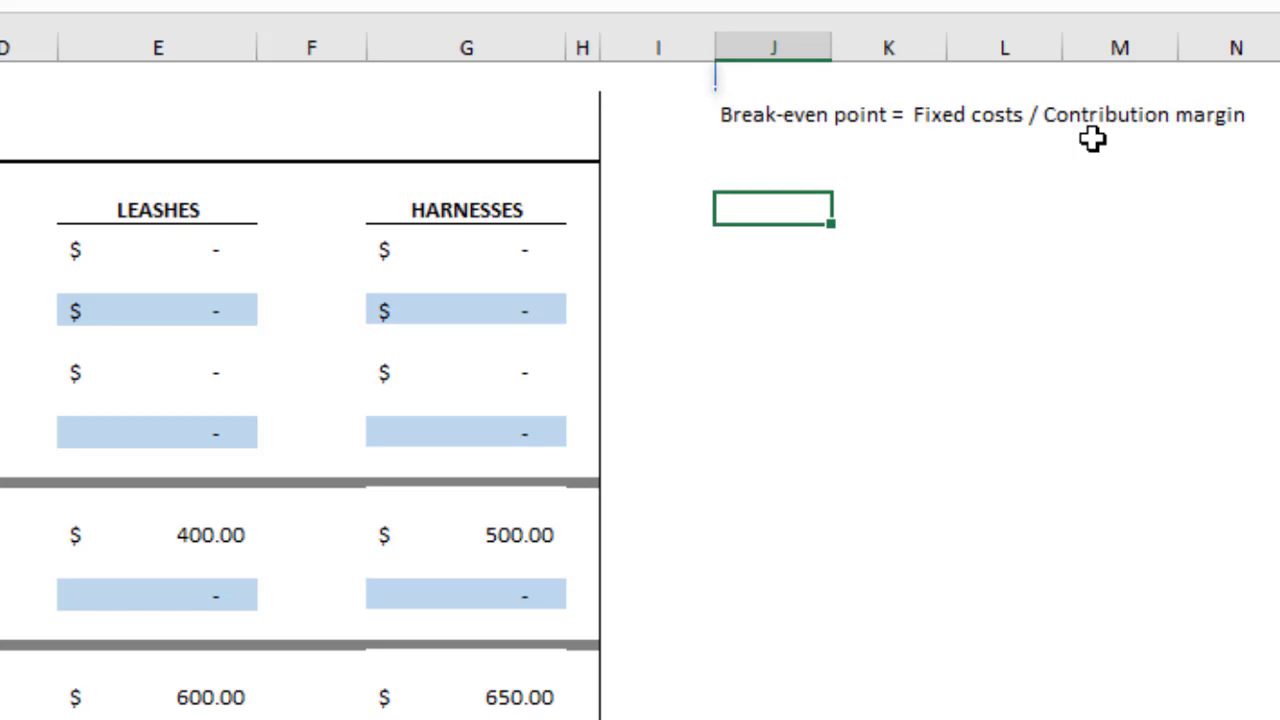
{"action": "type", "text": "Dog Biscuits"}
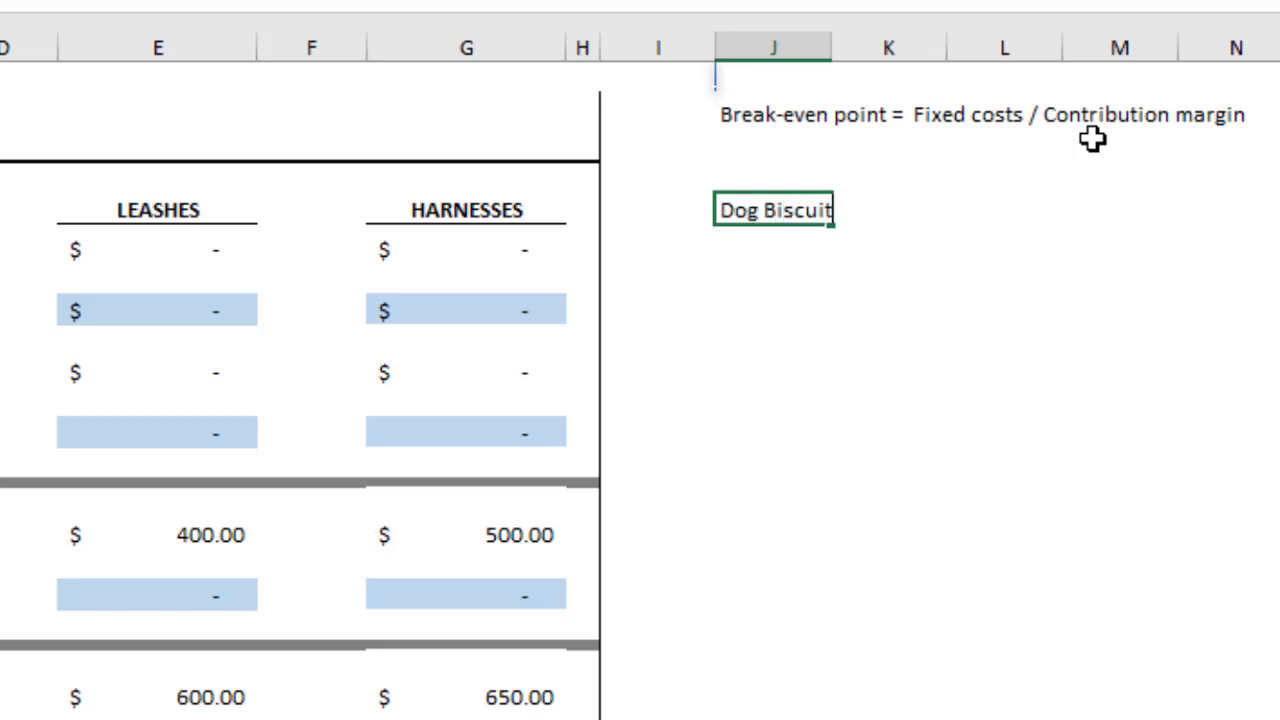
{"action": "key", "text": "Return"}
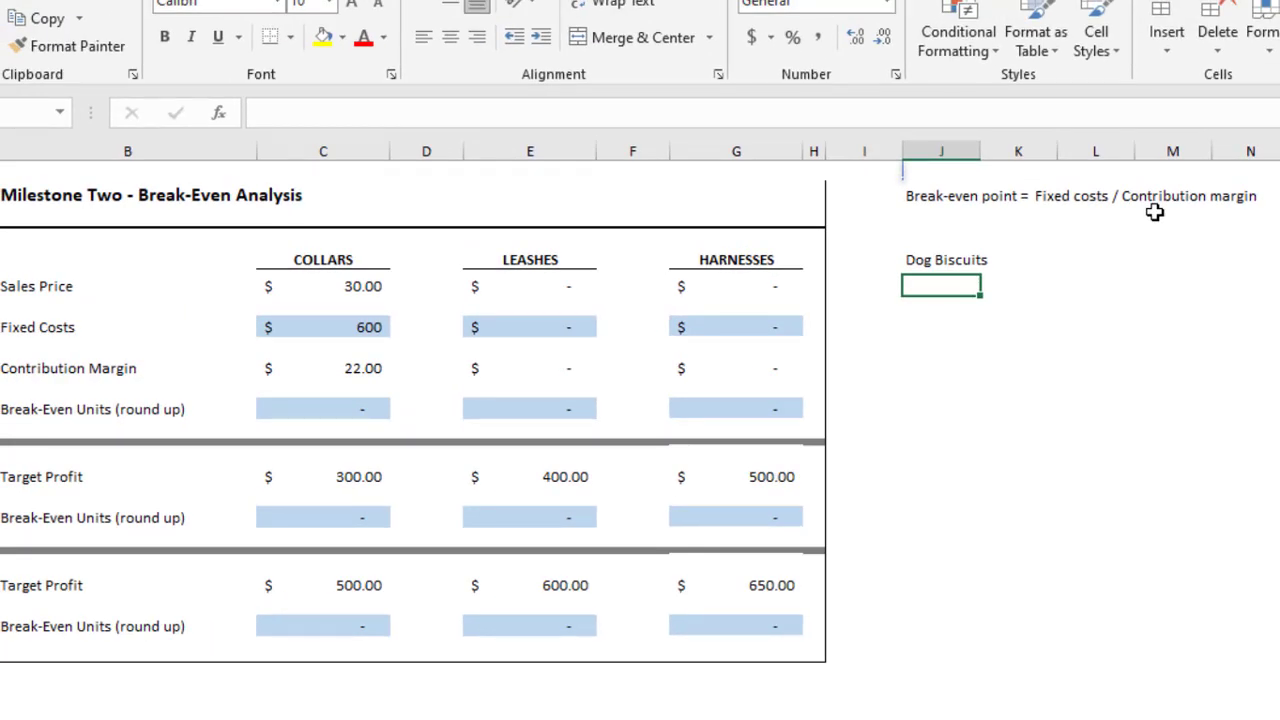
{"action": "type", "text": "30"}
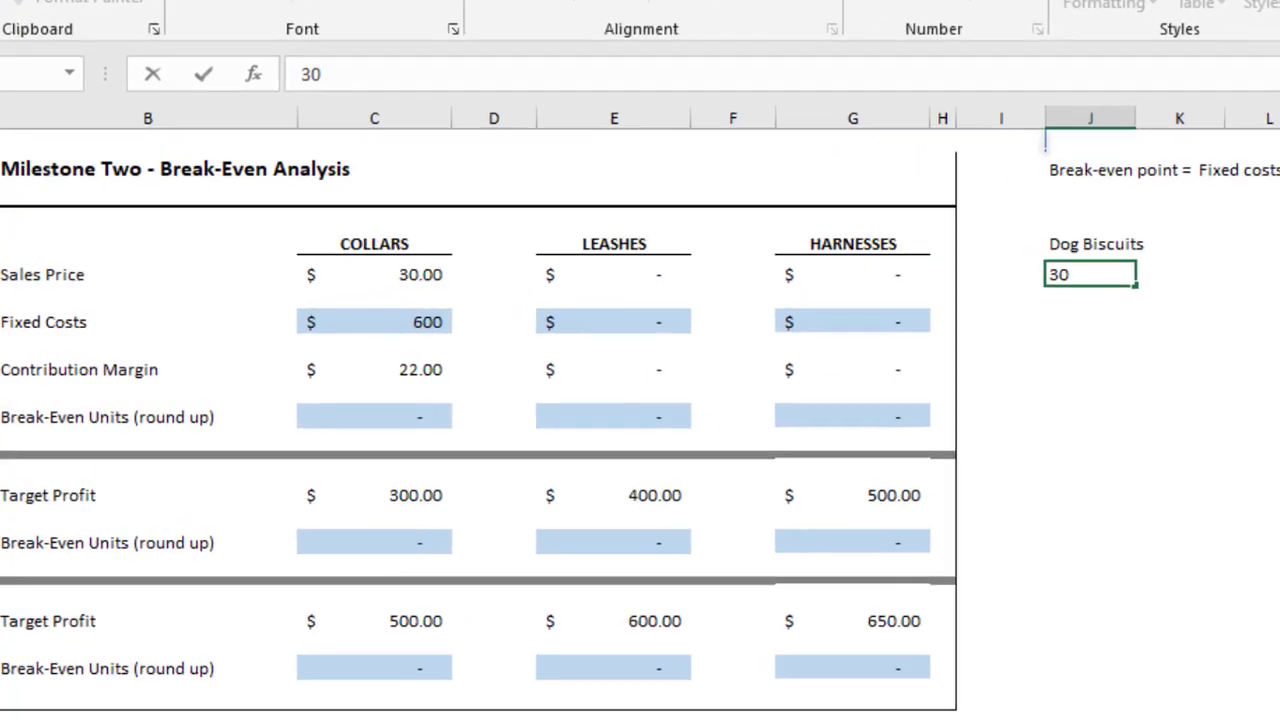
{"action": "key", "text": "Return"}
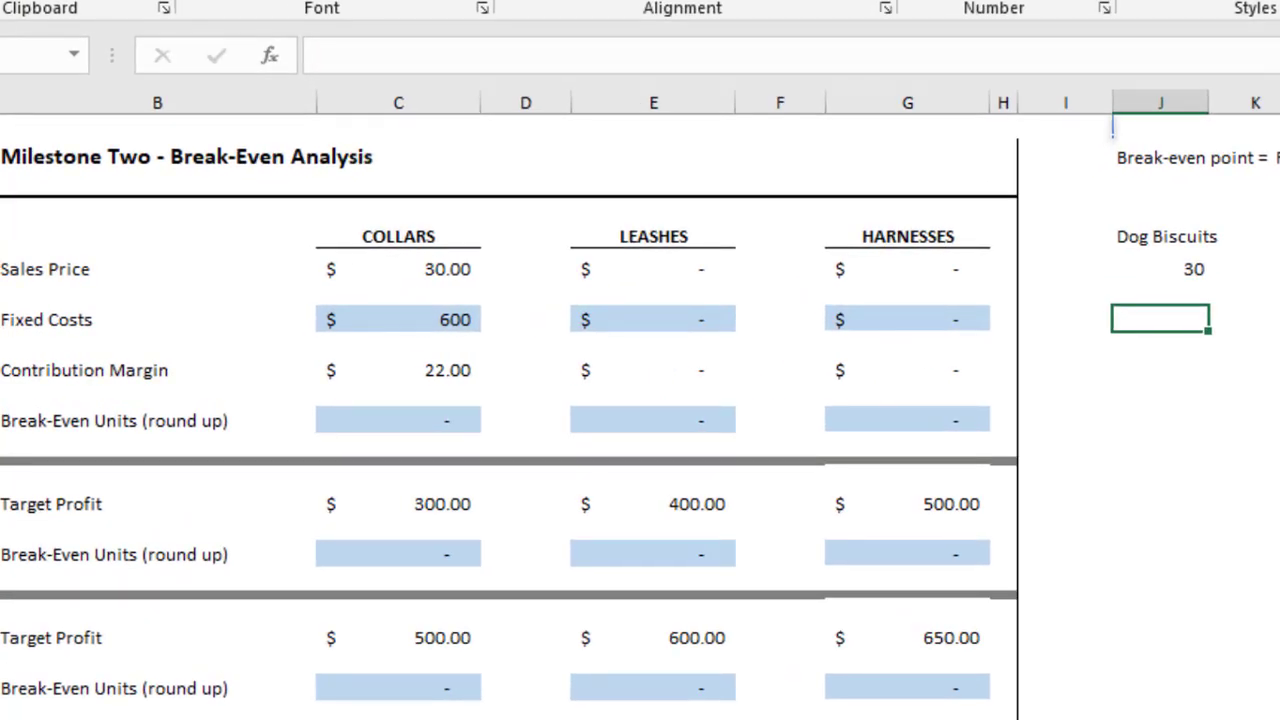
{"action": "type", "text": "3000"}
{"action": "key", "text": "Return"}
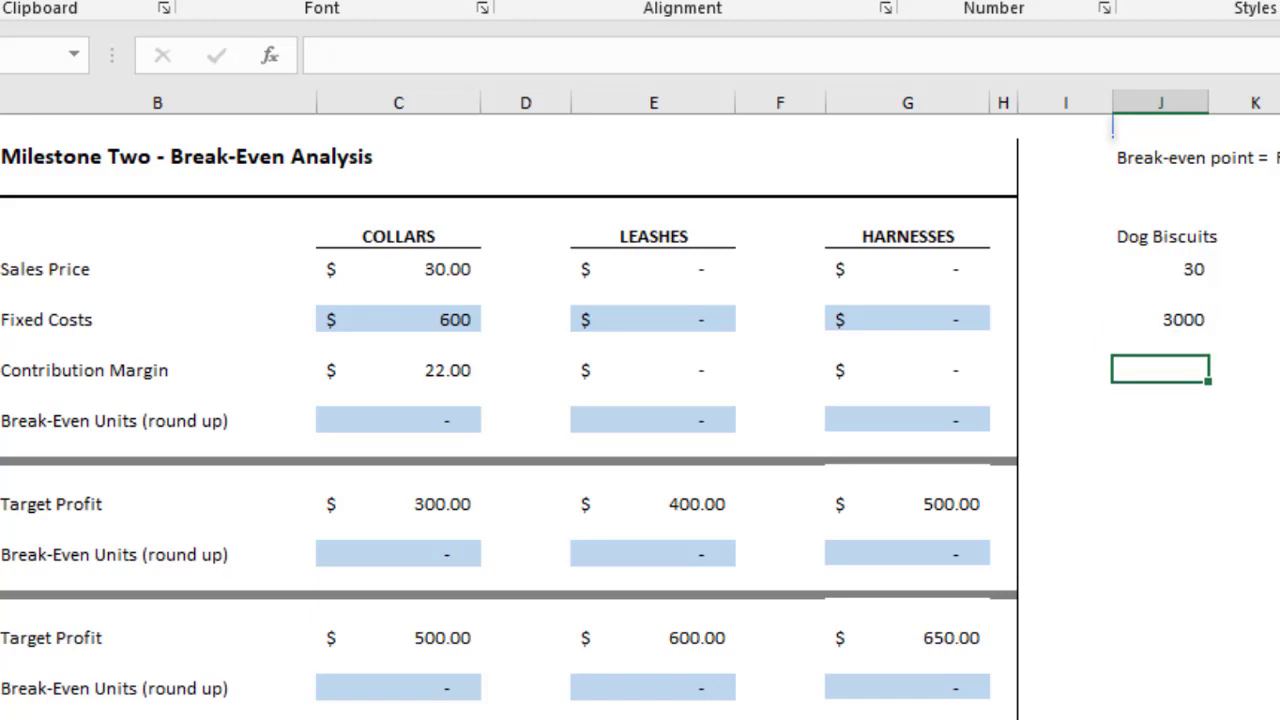
{"action": "type", "text": "2.50"}
{"action": "key", "text": "Return"}
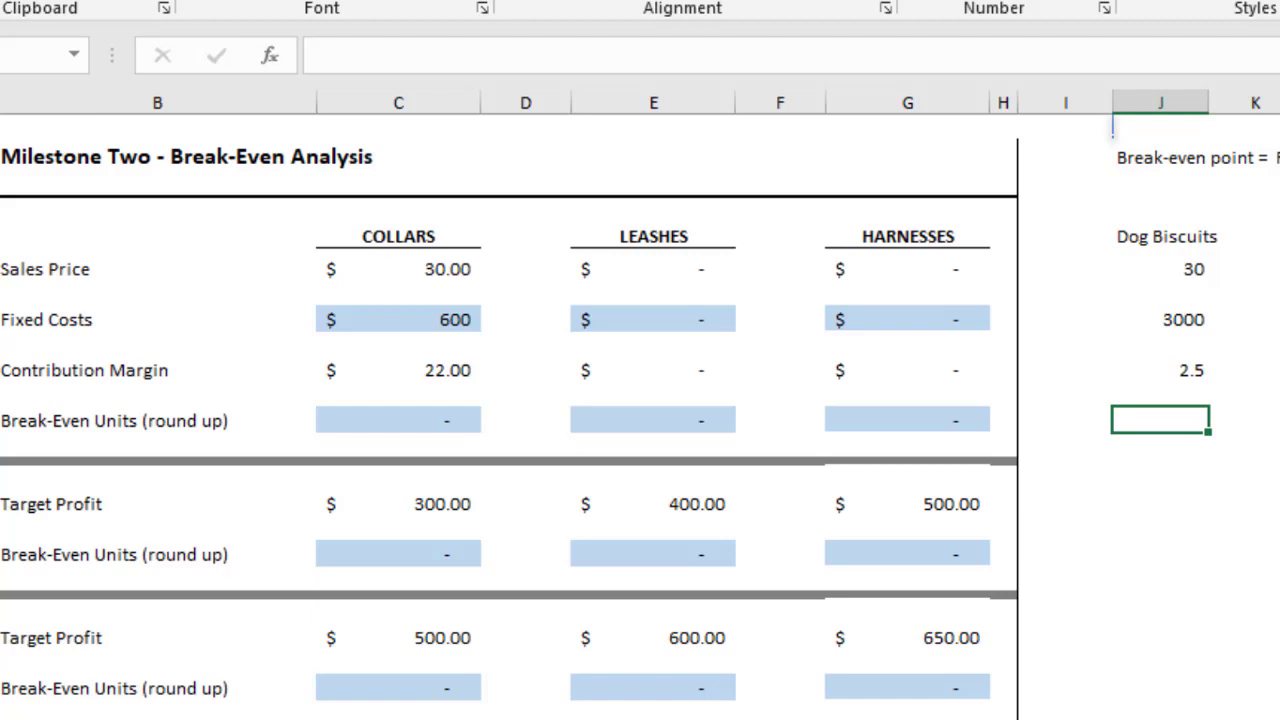
Calculate the Dog Biscuits break-even units in J13 with the formula =J9/J11.
{"action": "type", "text": "="}
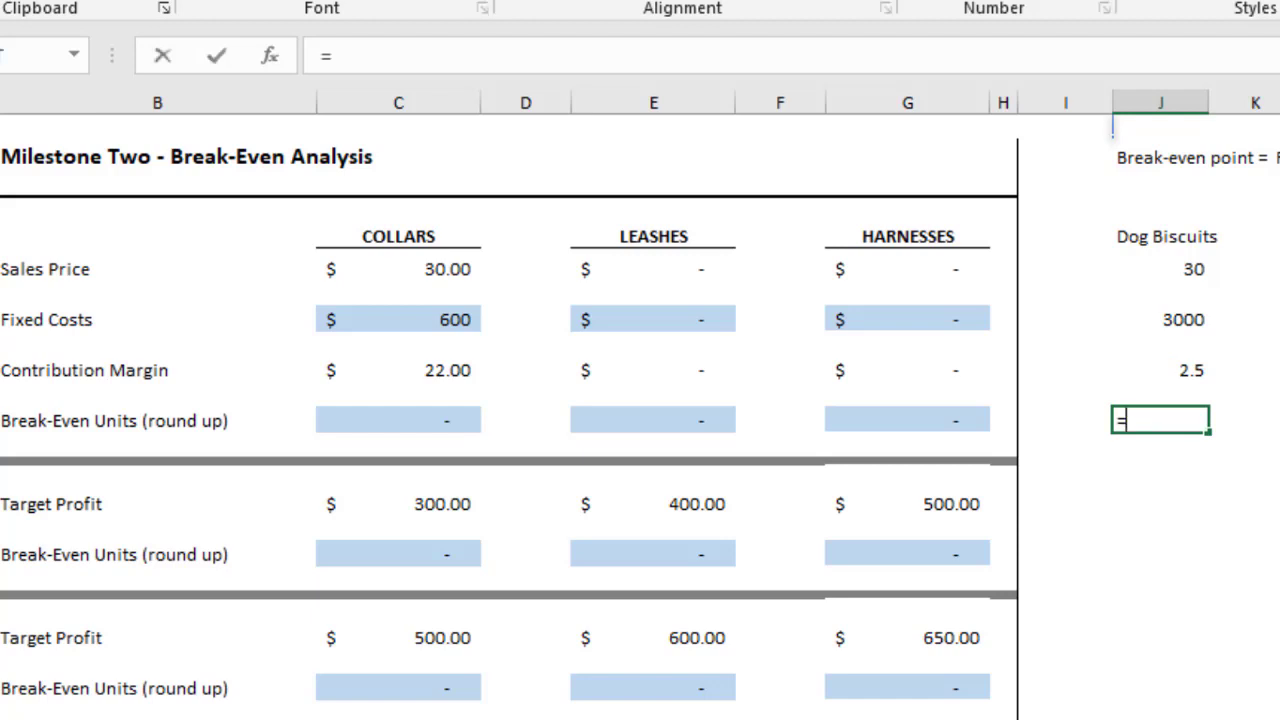
{"action": "key", "text": "Up"}
{"action": "key", "text": "Up"}
{"action": "key", "text": "Up"}
{"action": "key", "text": "Up"}
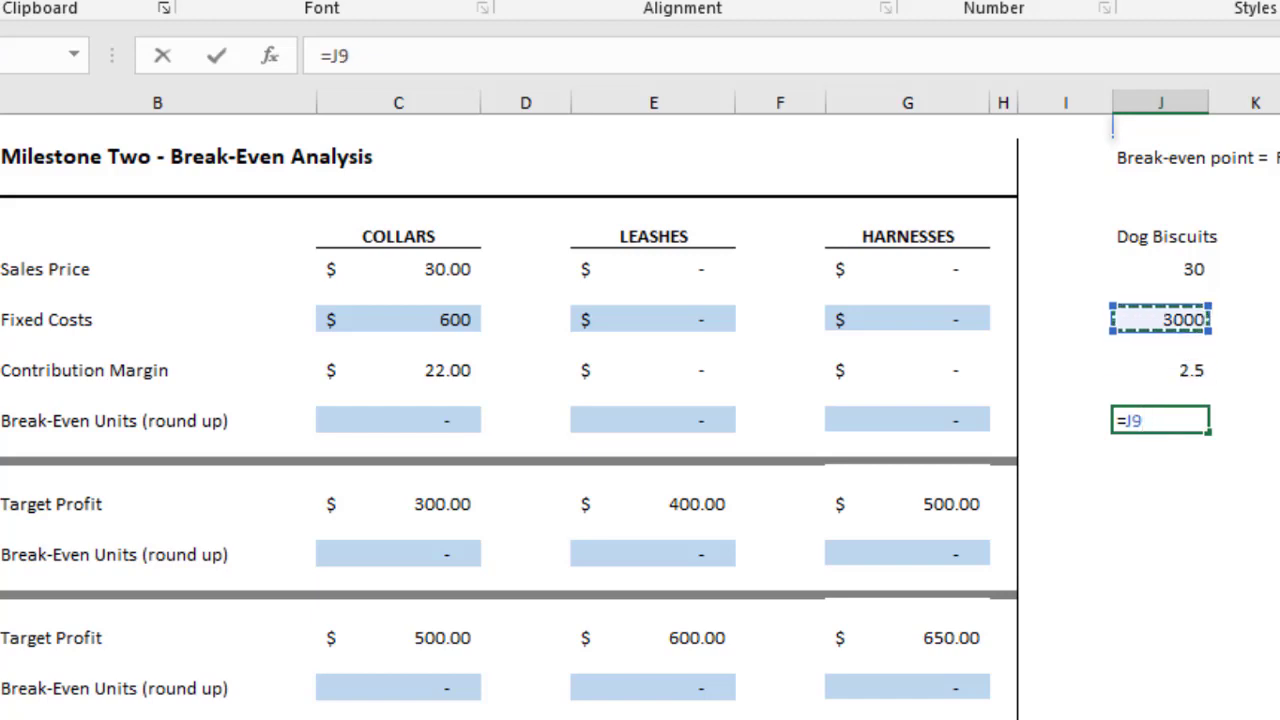
{"action": "type", "text": "/"}
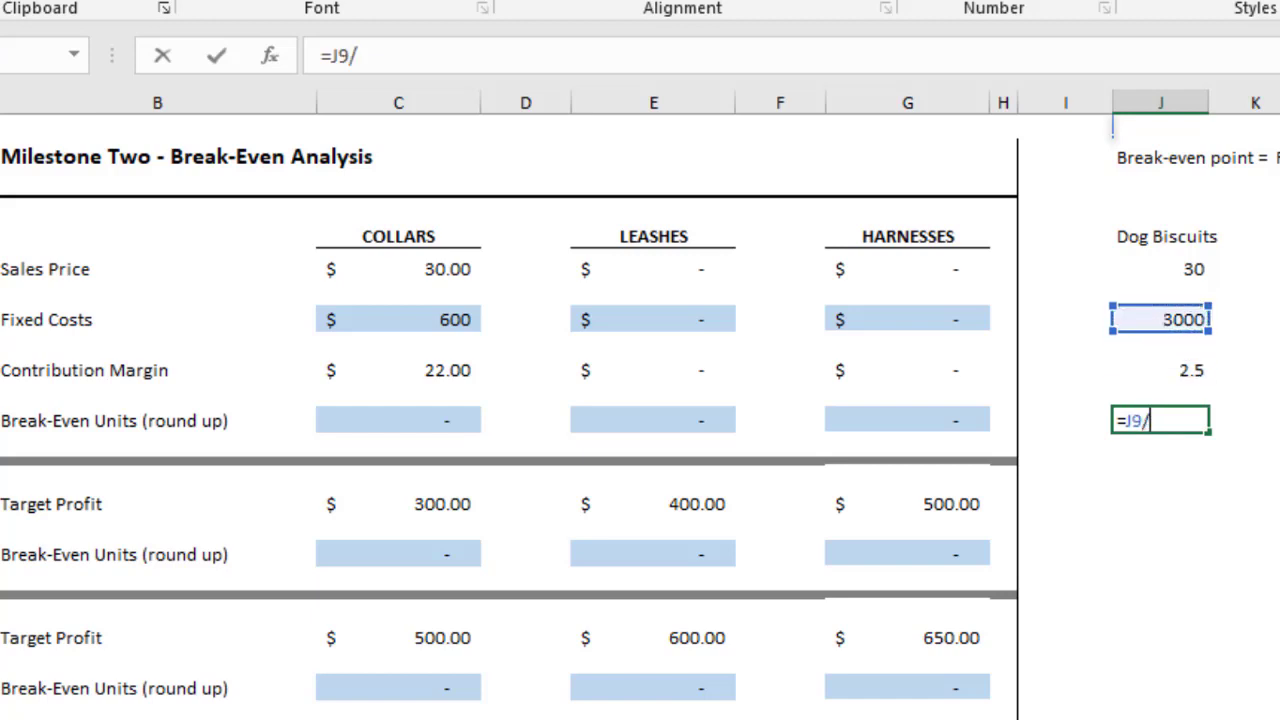
{"action": "key", "text": "Up"}
{"action": "key", "text": "Return"}
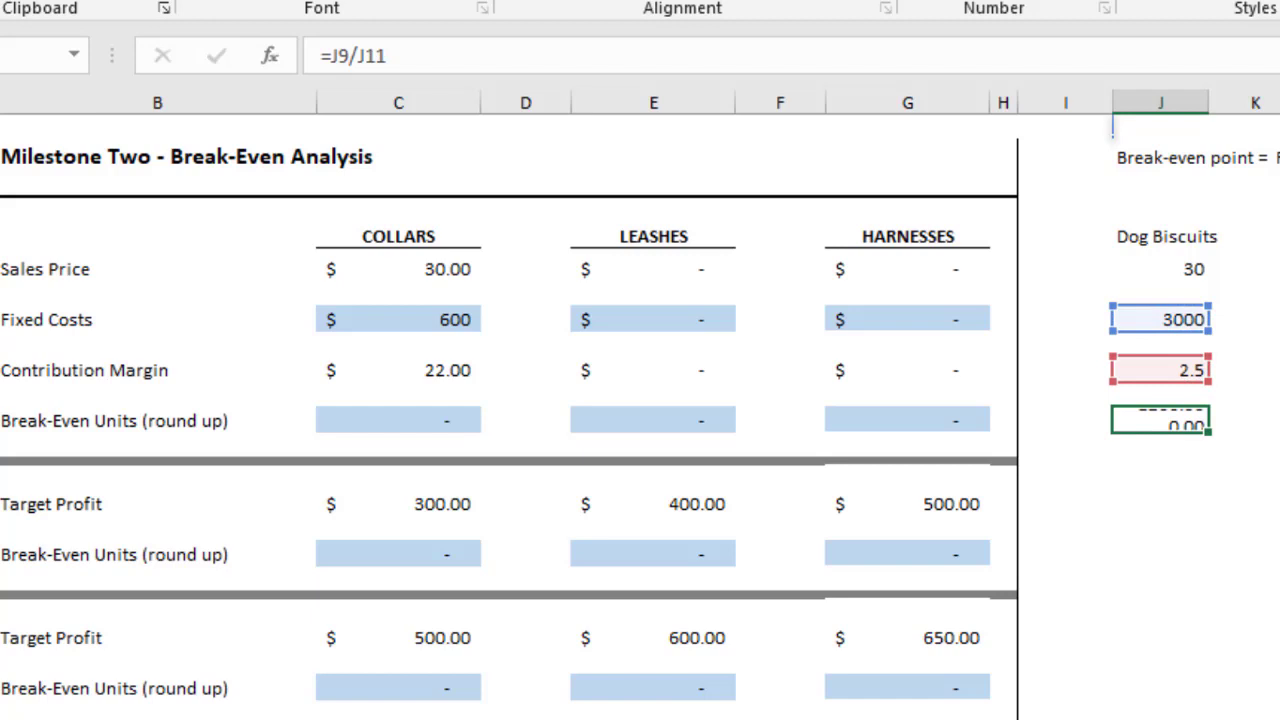
{"action": "left_click", "coordinate": [1160, 420]}
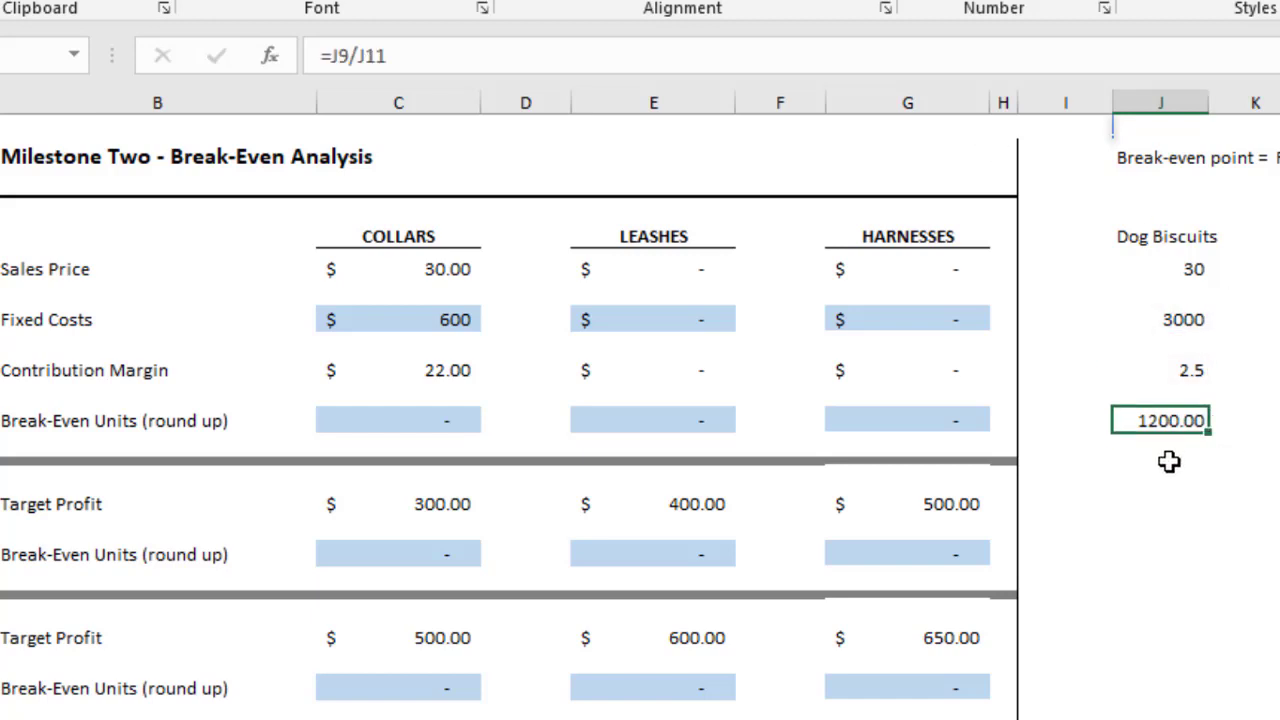
Add the note "always round up!" below the Dog Biscuits example, in the first Target Profit row.
{"action": "left_click", "coordinate": [1170, 503]}
{"action": "type", "text": "always reou"}
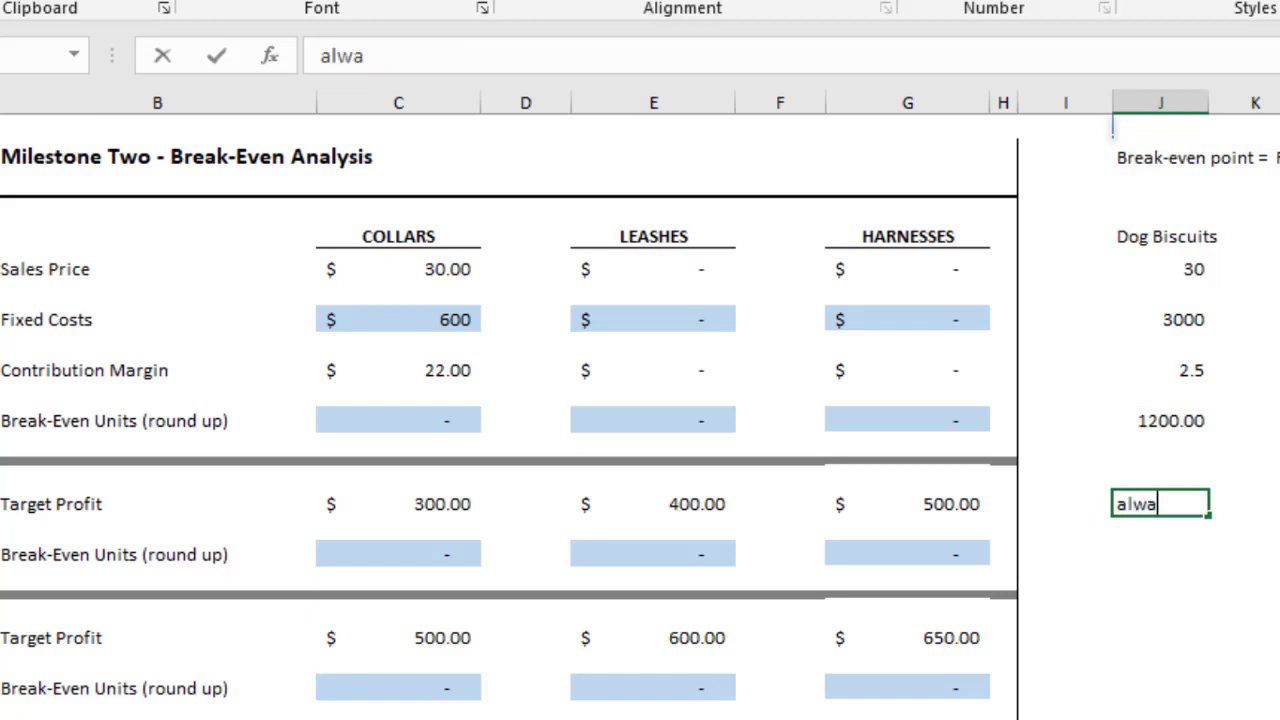
{"action": "key", "text": "BackSpace"}
{"action": "key", "text": "BackSpace"}
{"action": "key", "text": "BackSpace"}
{"action": "type", "text": "ound up!"}
{"action": "key", "text": "Return"}
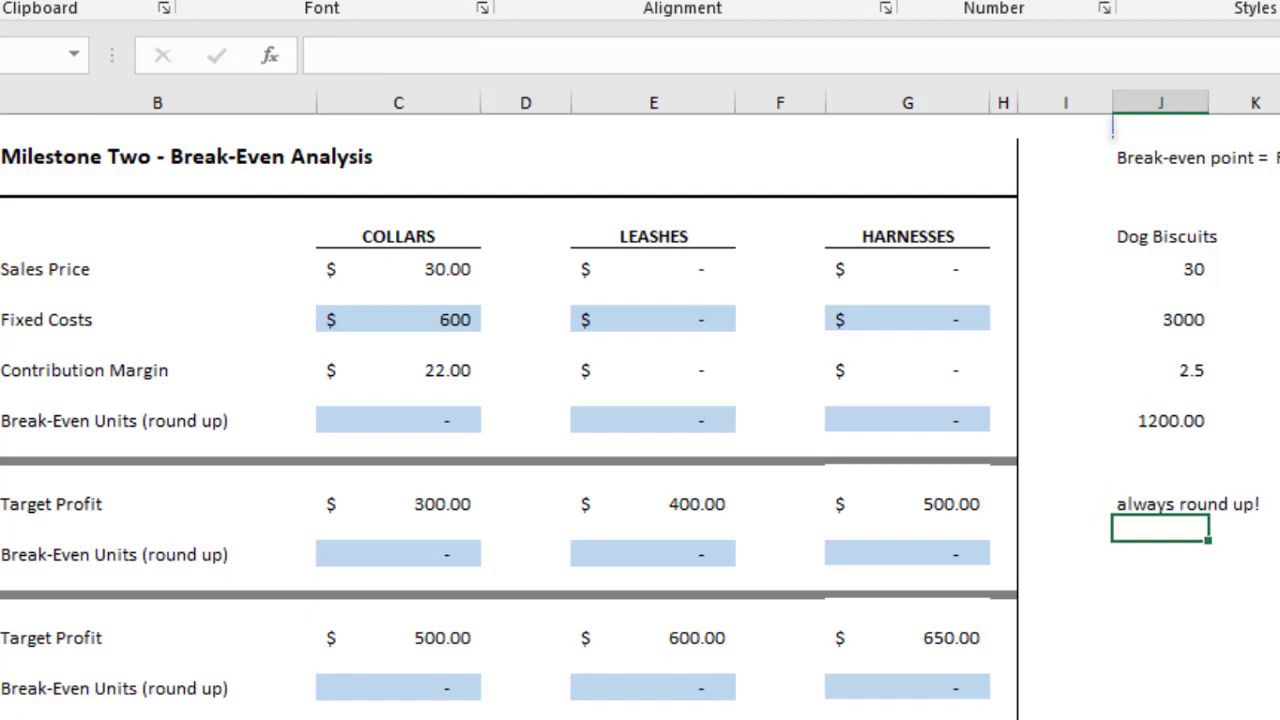
Set the Dog Biscuits fixed costs to 3002 and the contribution margin to 2.45.
{"action": "left_click", "coordinate": [1190, 424]}
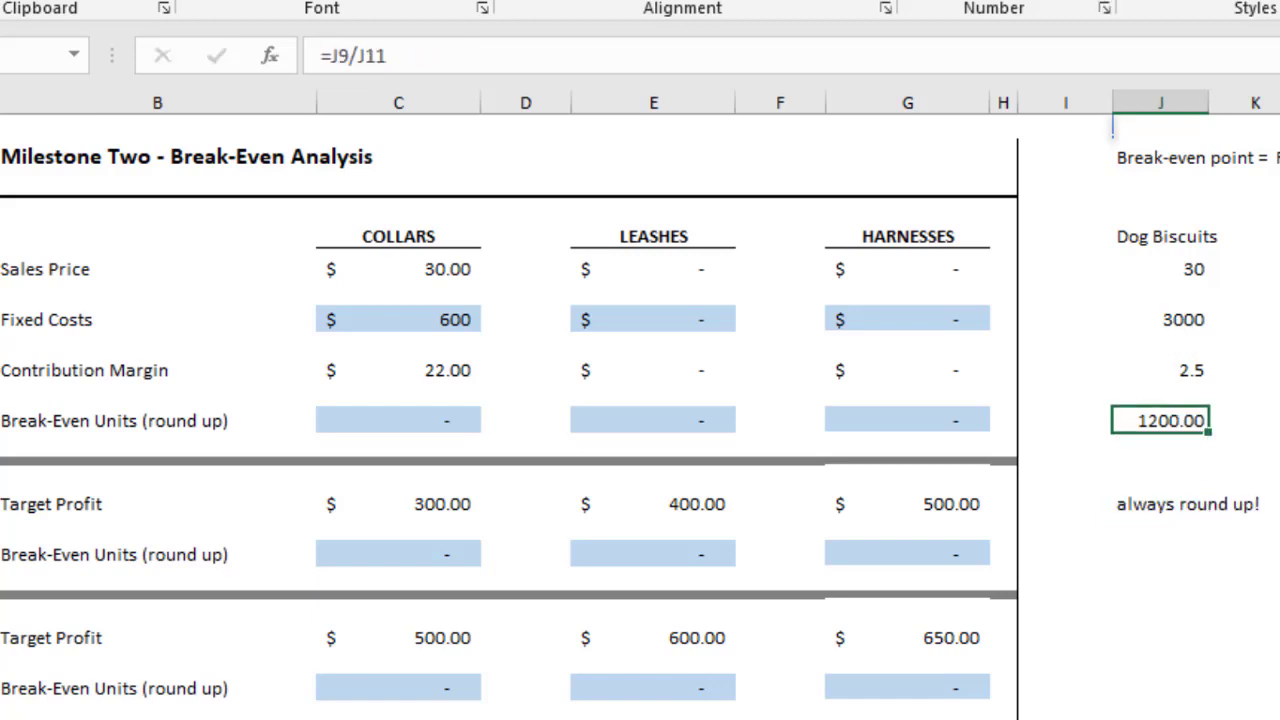
{"action": "left_click", "coordinate": [1195, 315]}
{"action": "type", "text": "3002"}
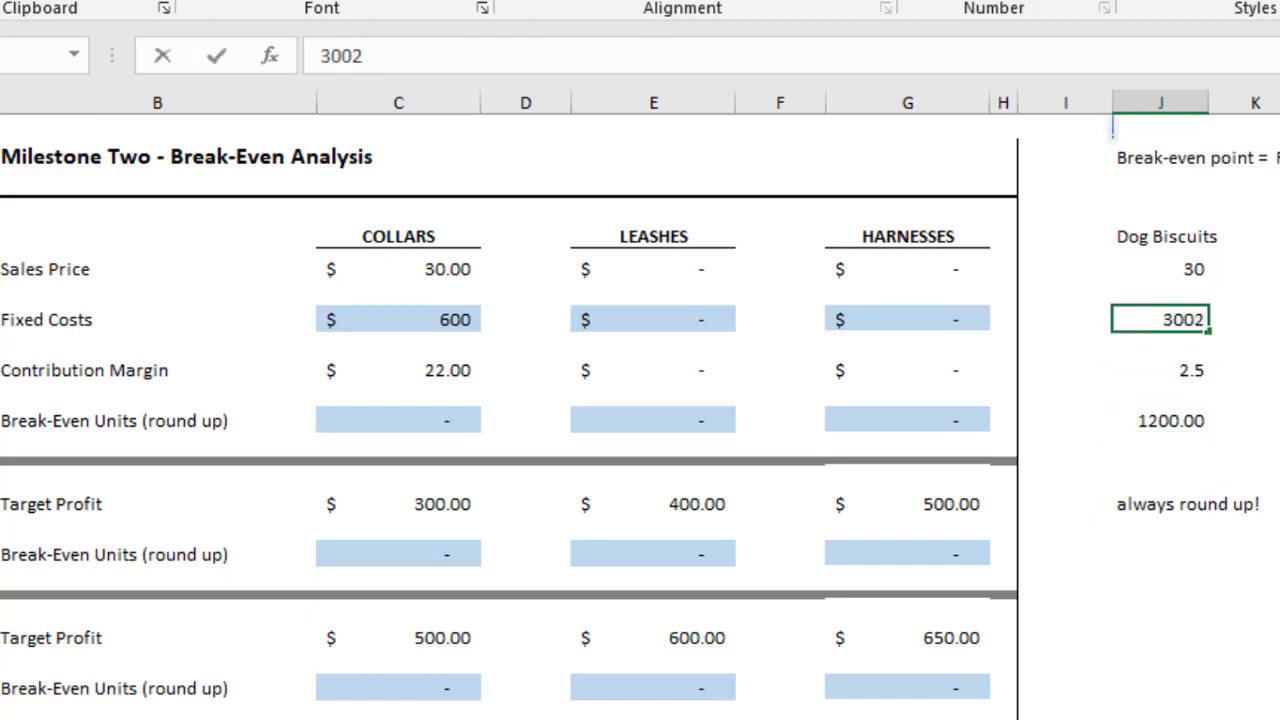
{"action": "key", "text": "Return"}
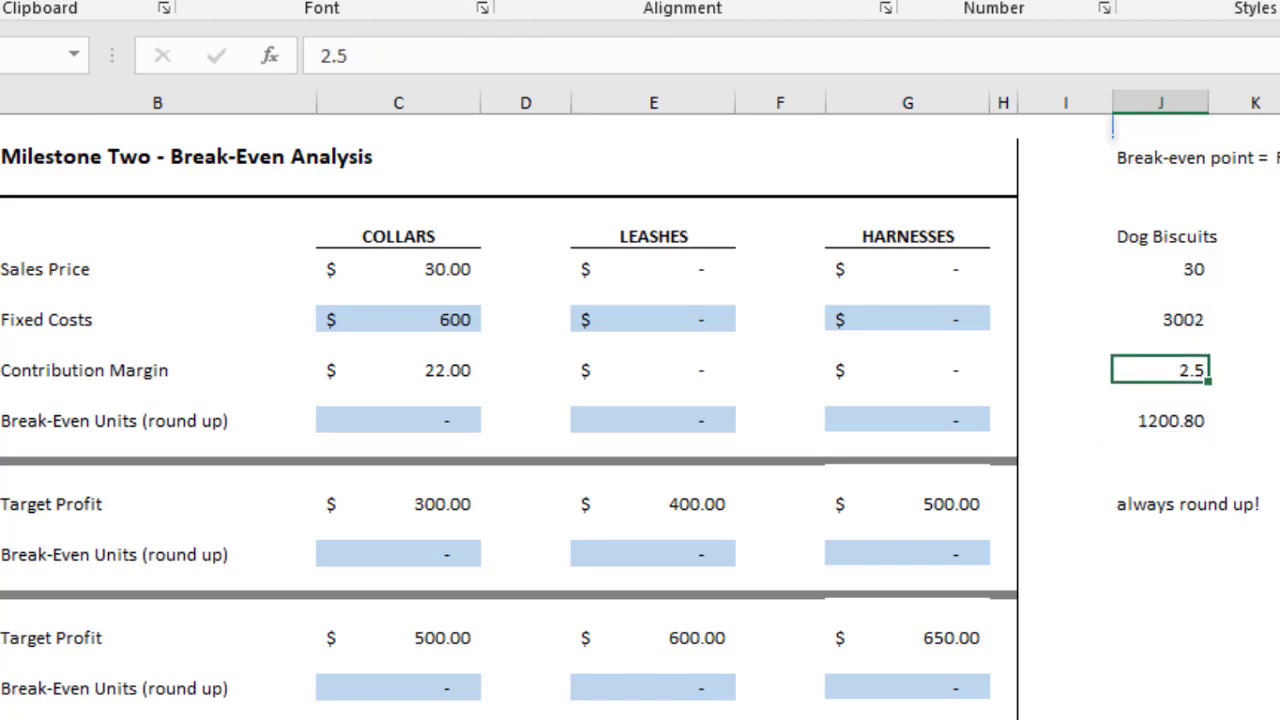
{"action": "type", "text": "2.45"}
{"action": "key", "text": "Return"}
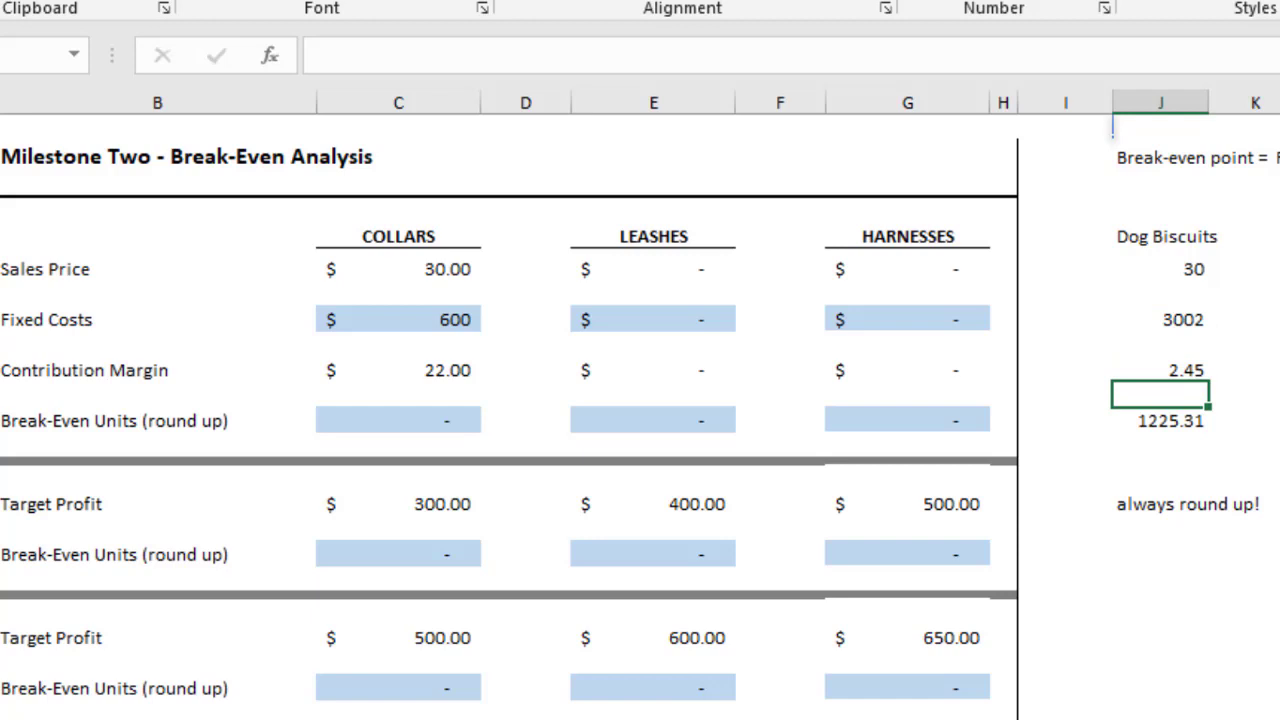
Overwrite the Dog Biscuits break-even formula with the rounded value 1226 and add the note "put calc" beneath it.
{"action": "left_click", "coordinate": [1203, 428]}
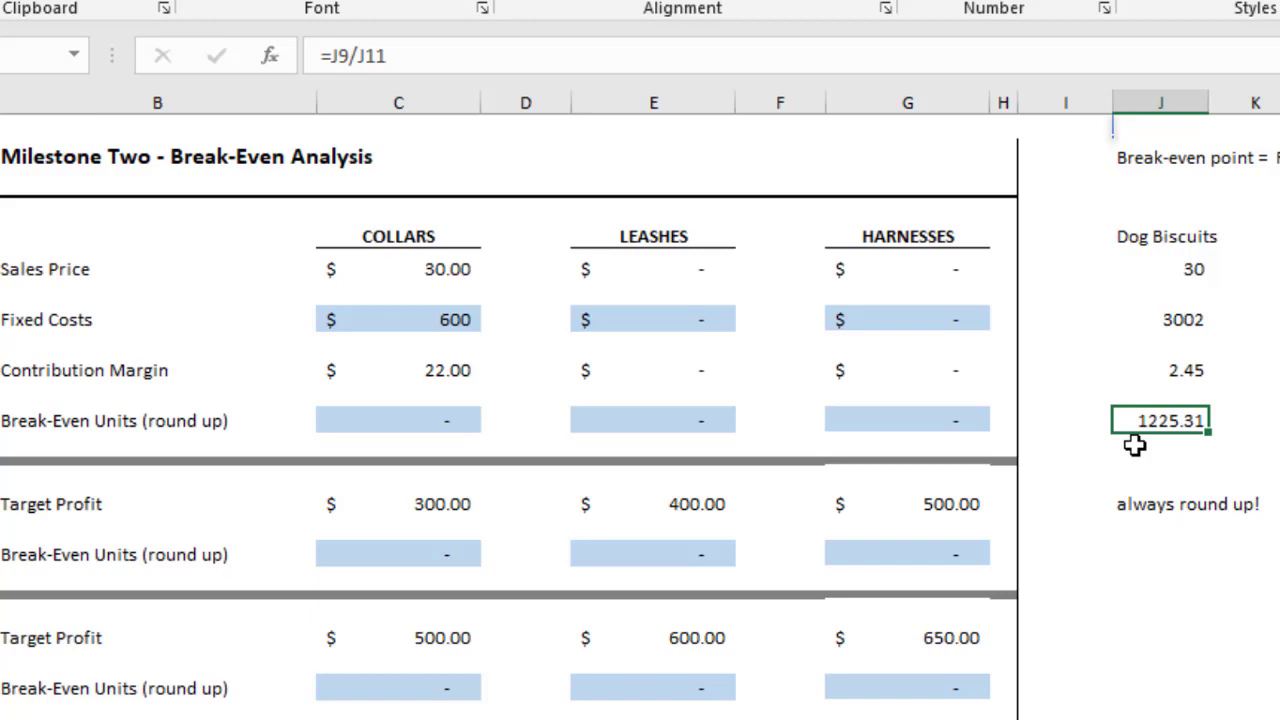
{"action": "type", "text": "1226"}
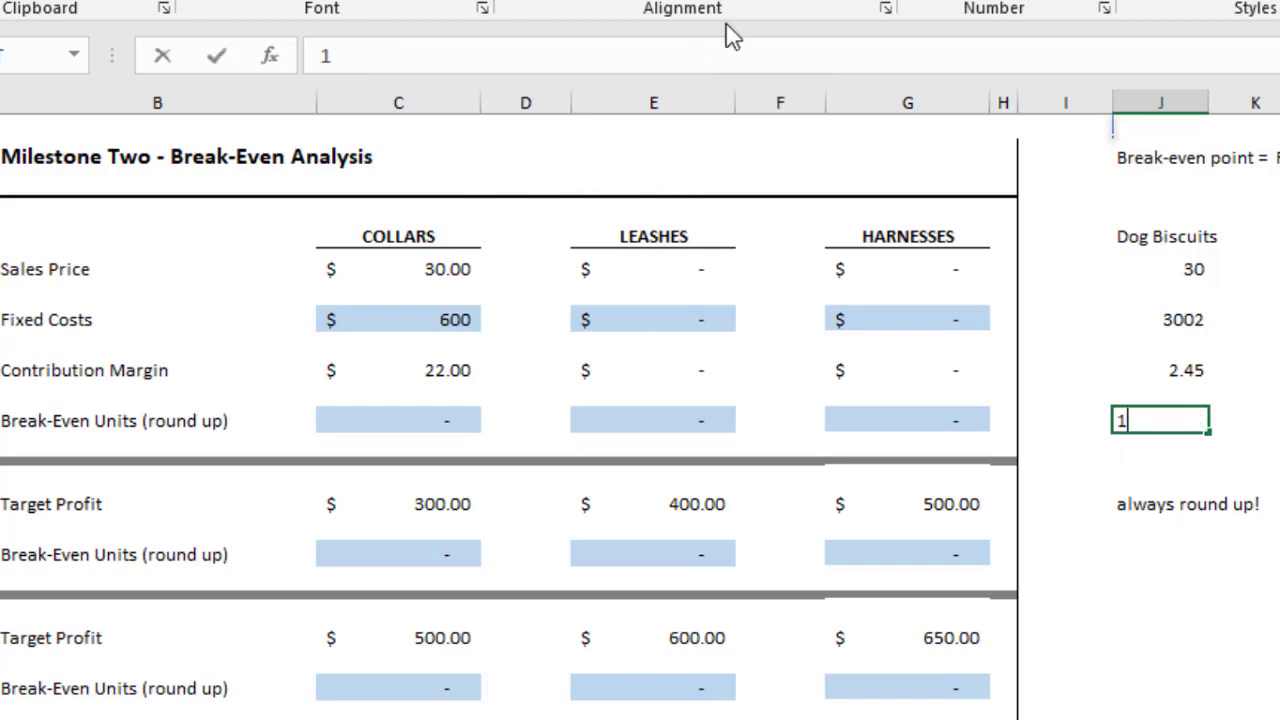
{"action": "key", "text": "Return"}
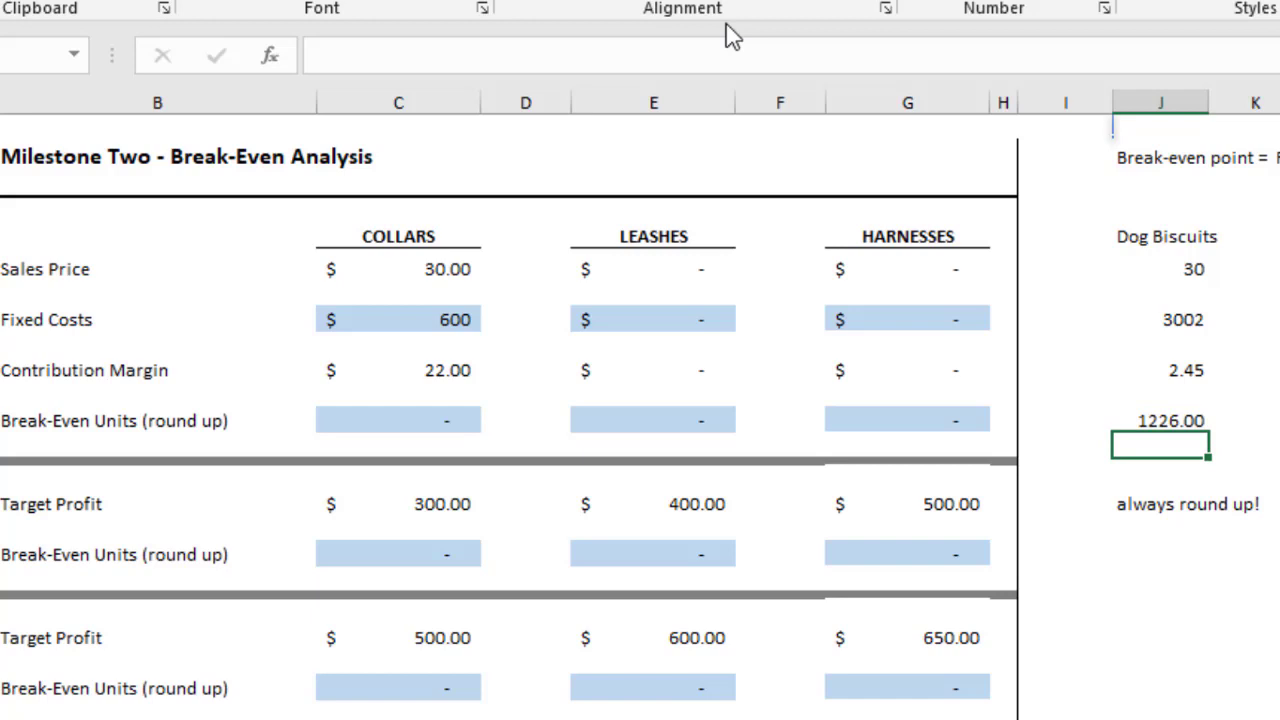
{"action": "type", "text": "p"}
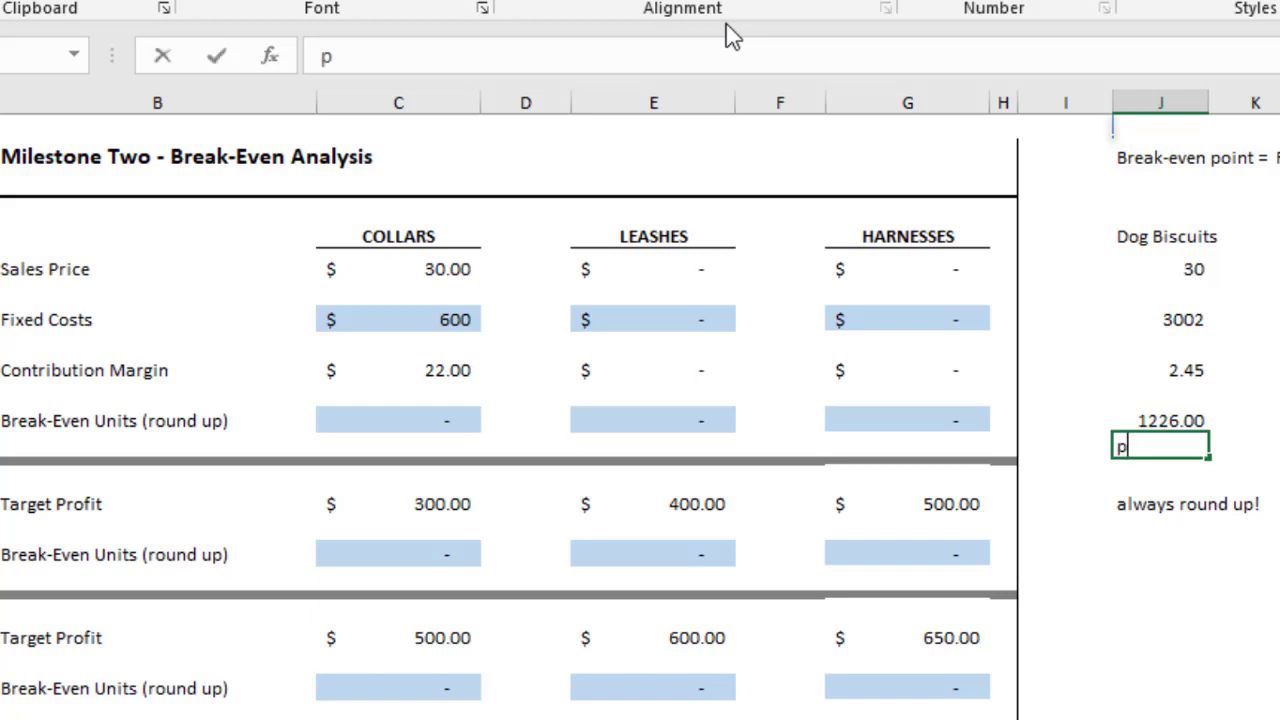
{"action": "type", "text": "ut calc"}
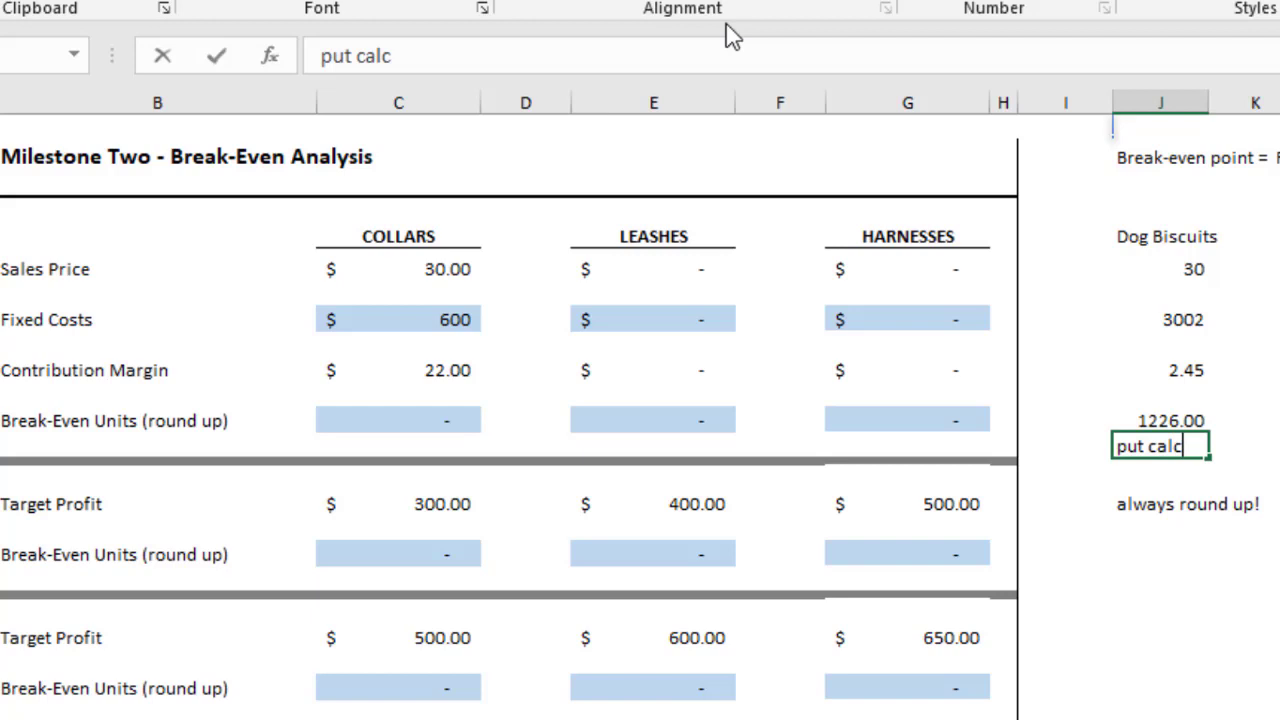
{"action": "key", "text": "Return"}
Undo the "put calc" note and the hard-coded break-even value in the Dog Biscuits example.
{"action": "left_click", "coordinate": [1168, 420]}
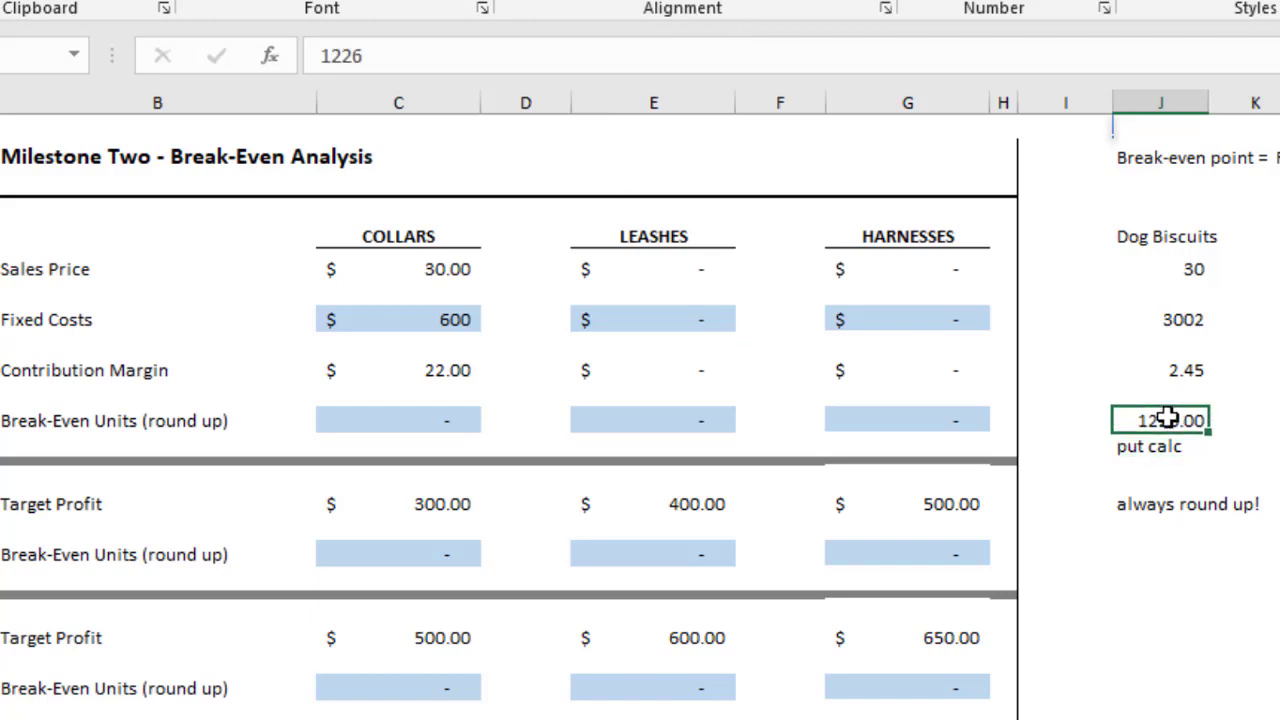
{"action": "key", "text": "ctrl+z"}
{"action": "key", "text": "ctrl+z"}
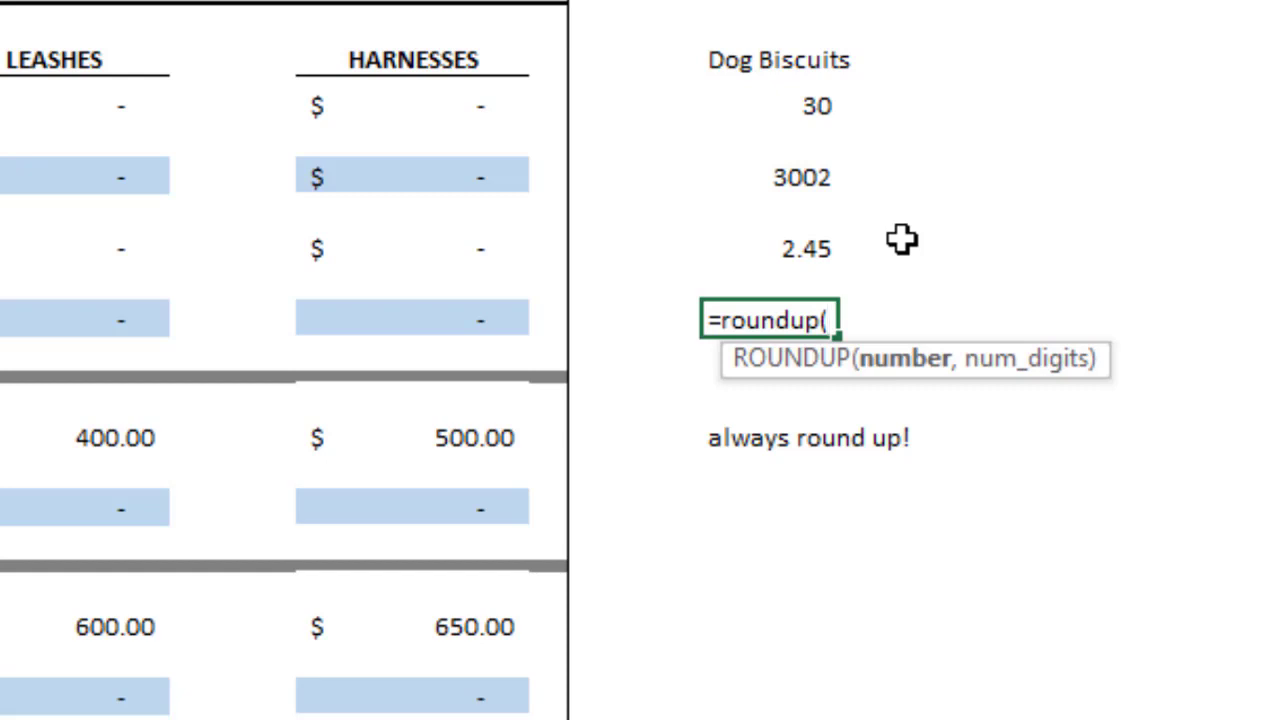
Complete the Dog Biscuits break-even formula as =roundup(J9/J11,0), dividing fixed costs by contribution margin.
{"action": "left_click", "coordinate": [818, 173]}
{"action": "type", "text": "/"}
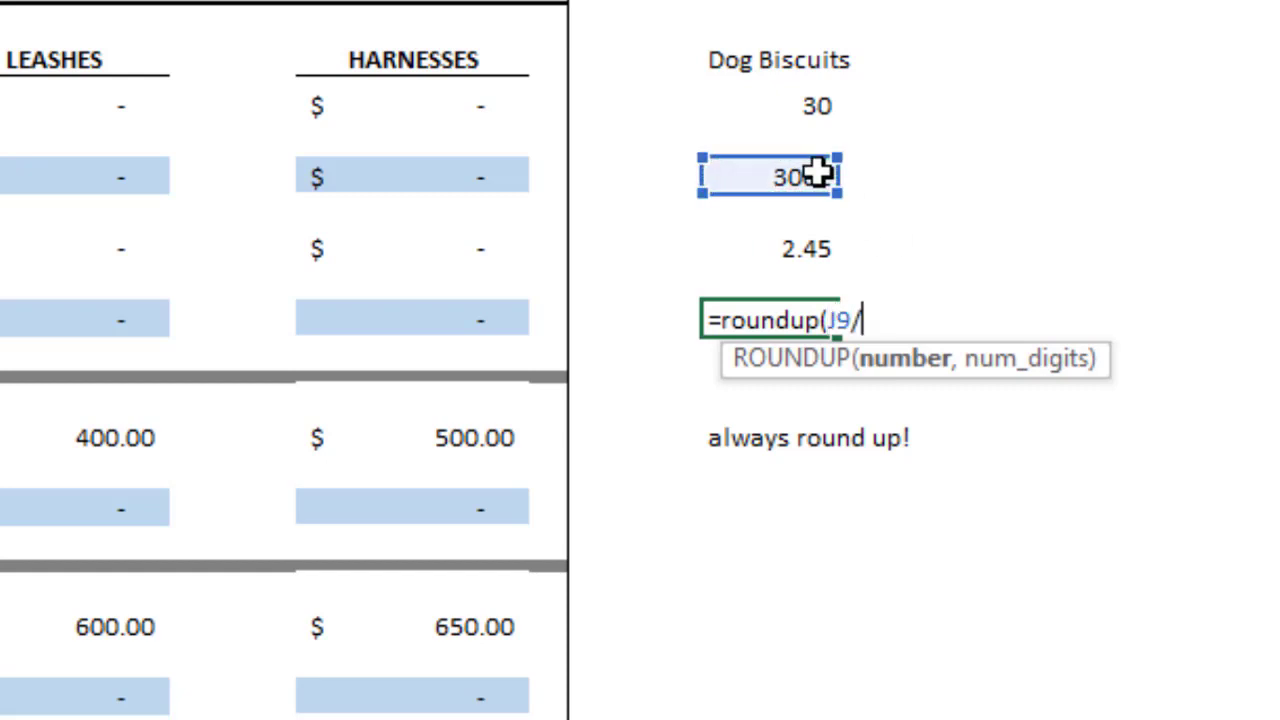
{"action": "left_click", "coordinate": [803, 245]}
{"action": "type", "text": ","}
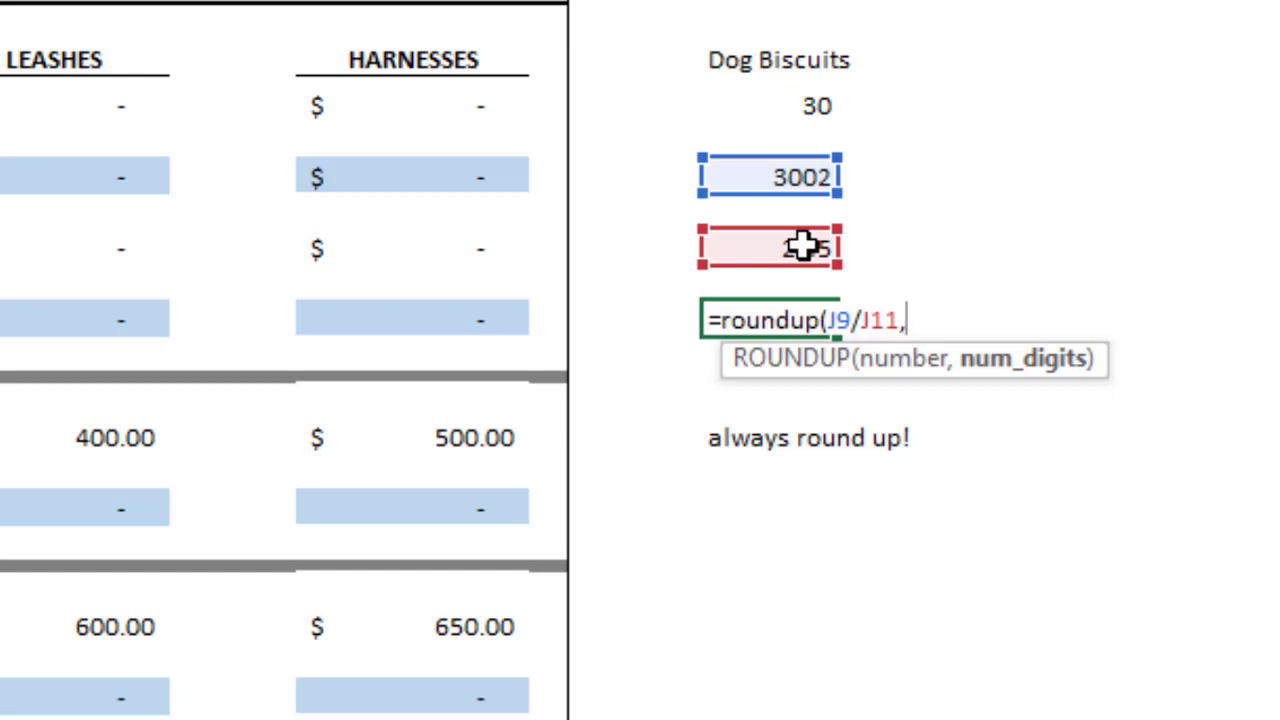
{"action": "type", "text": "0)"}
{"action": "key", "text": "Return"}
{"action": "key", "text": "Up"}
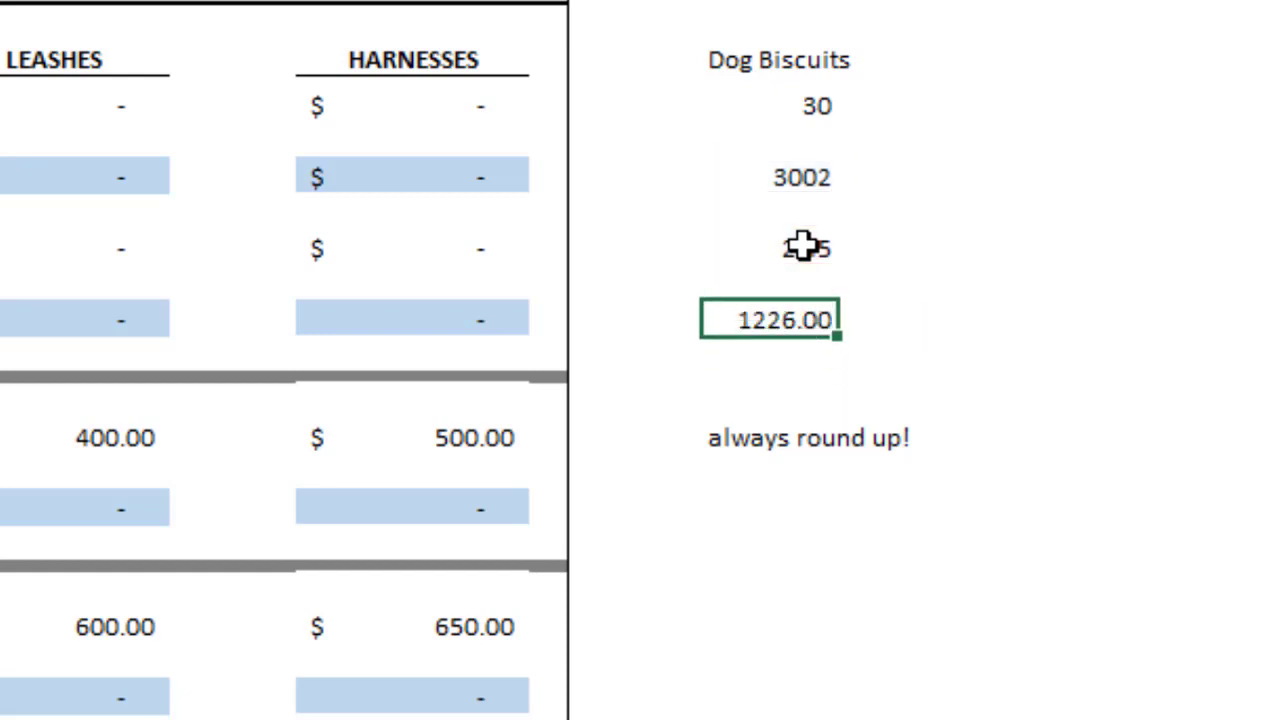
{"action": "left_click", "coordinate": [740, 357]}
{"action": "left_click", "coordinate": [768, 316]}
{"action": "left_click", "coordinate": [801, 352]}
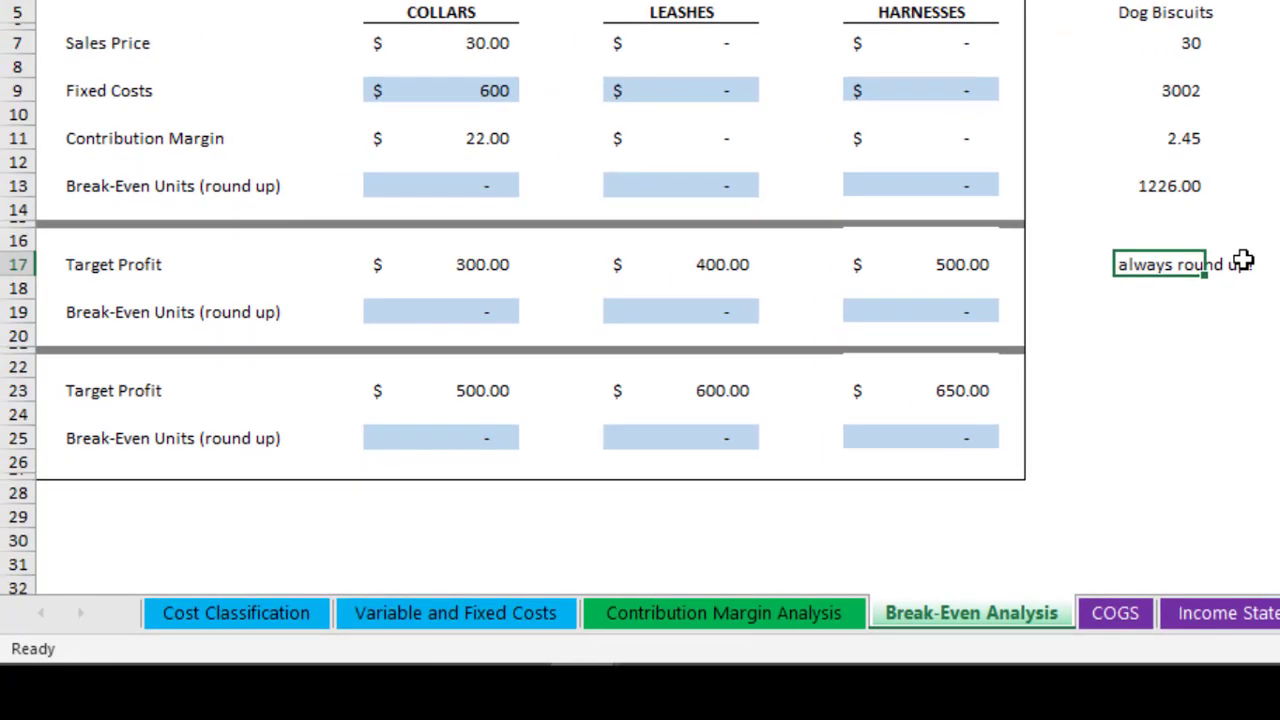
{"action": "left_click", "coordinate": [1188, 187]}
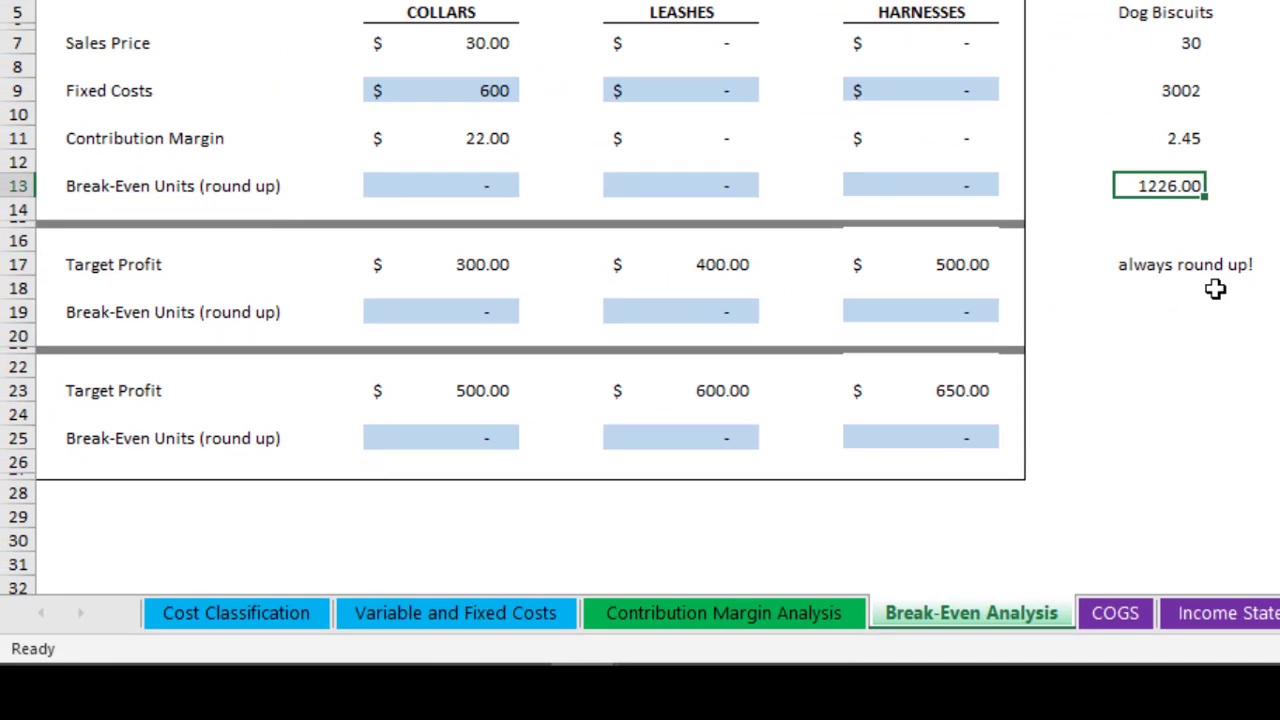
Replace the "always round up!" note with 1000 as the Dog Biscuits target profit in the first Target Profit row.
{"action": "left_click", "coordinate": [1140, 266]}
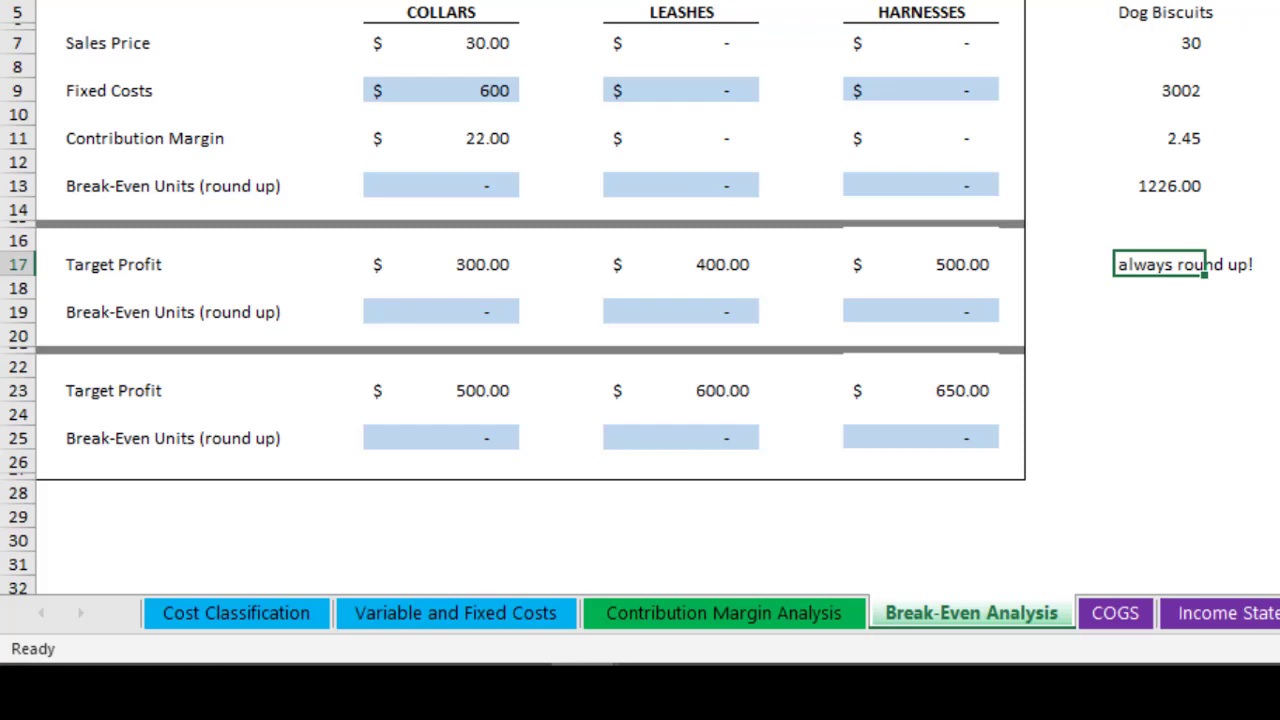
{"action": "type", "text": "1000"}
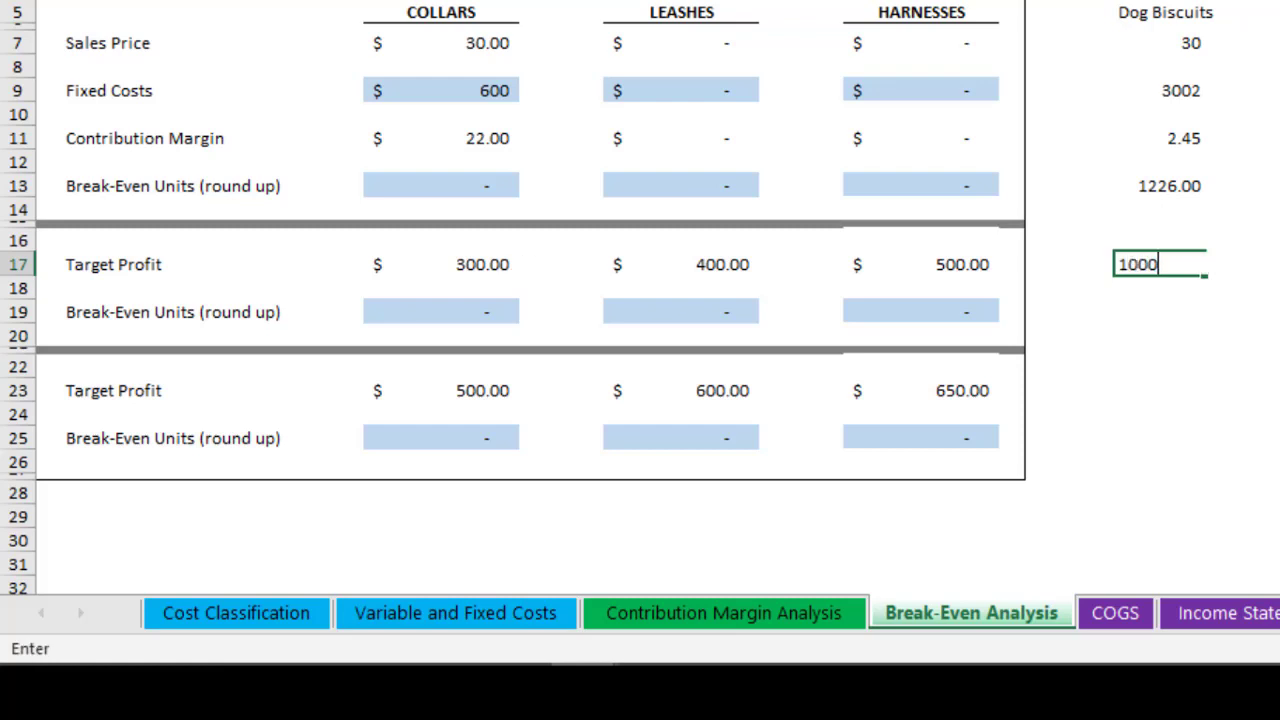
{"action": "key", "text": "Return"}
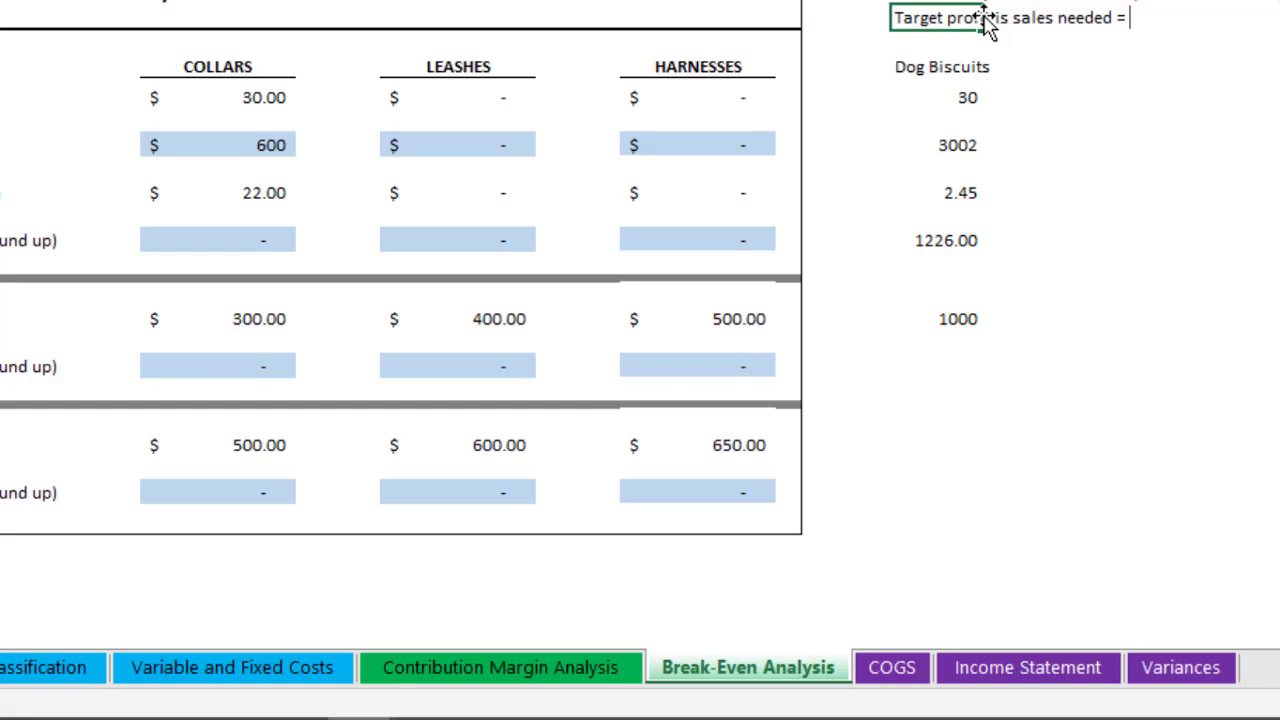
Complete the target profit note above the example with "(fixed costs + Target profit) / contribution margin".
{"action": "type", "text": "("}
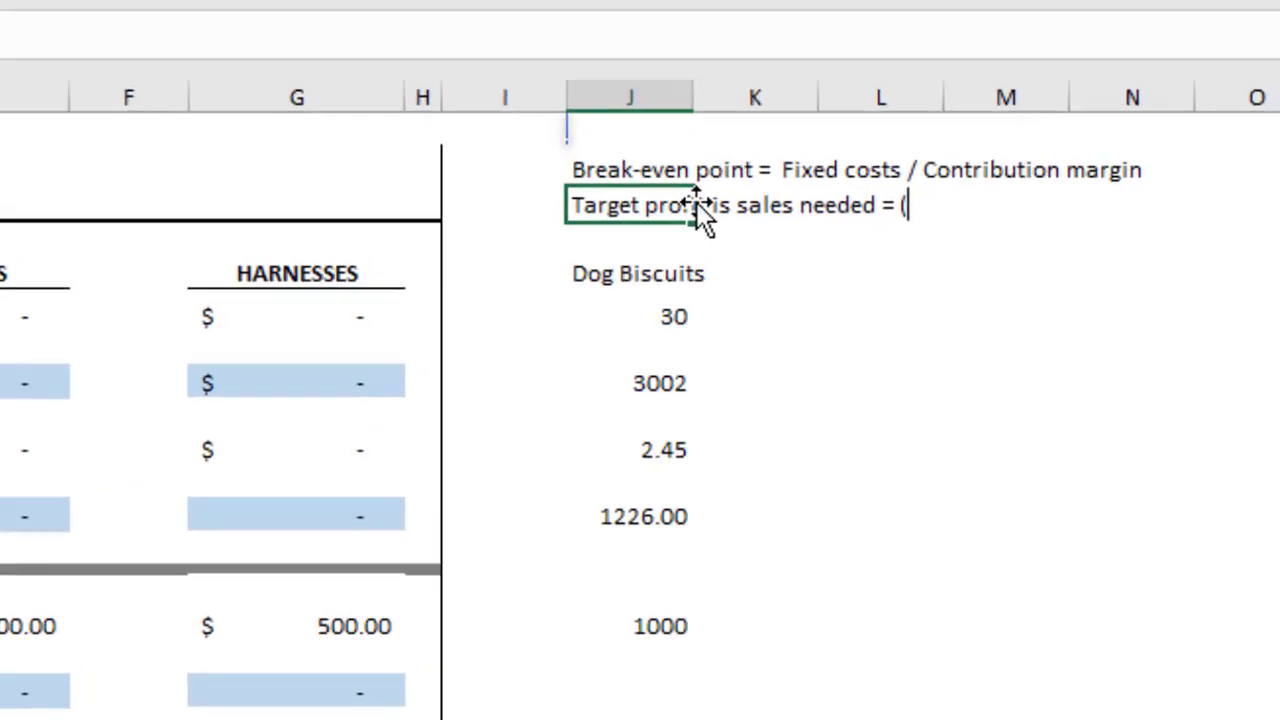
{"action": "type", "text": "fixed costs "}
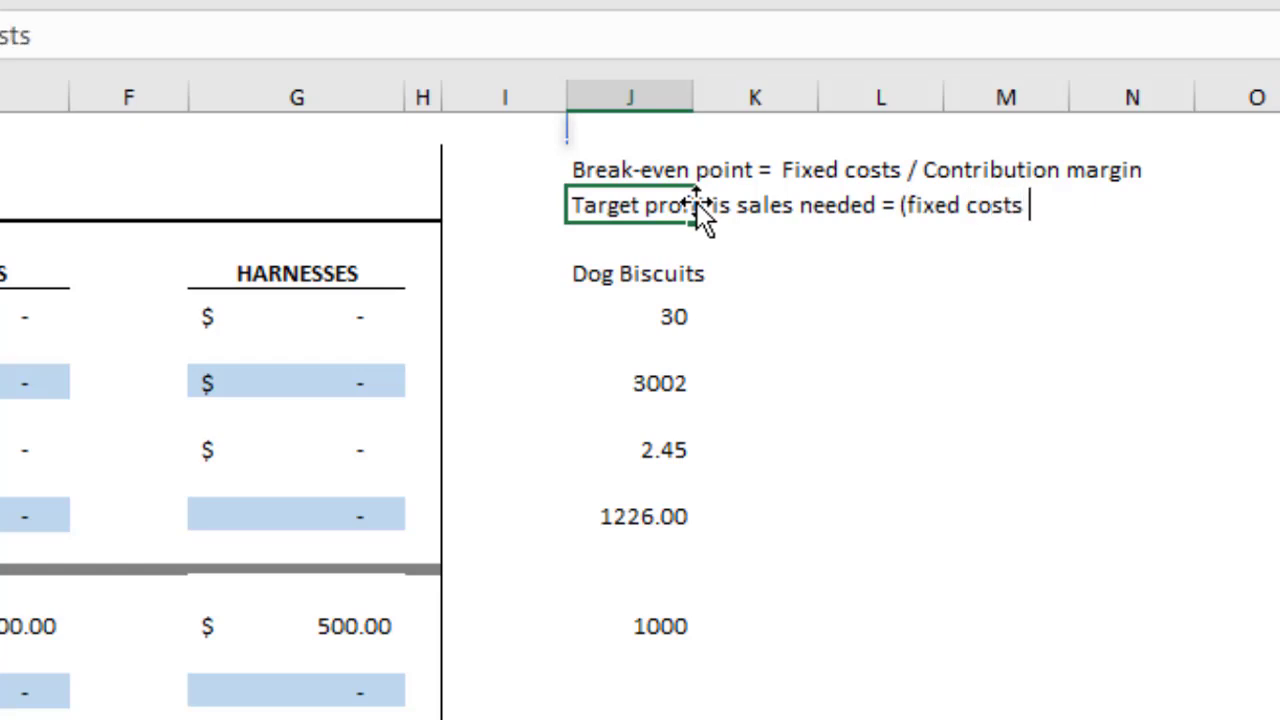
{"action": "type", "text": "+ Targe"}
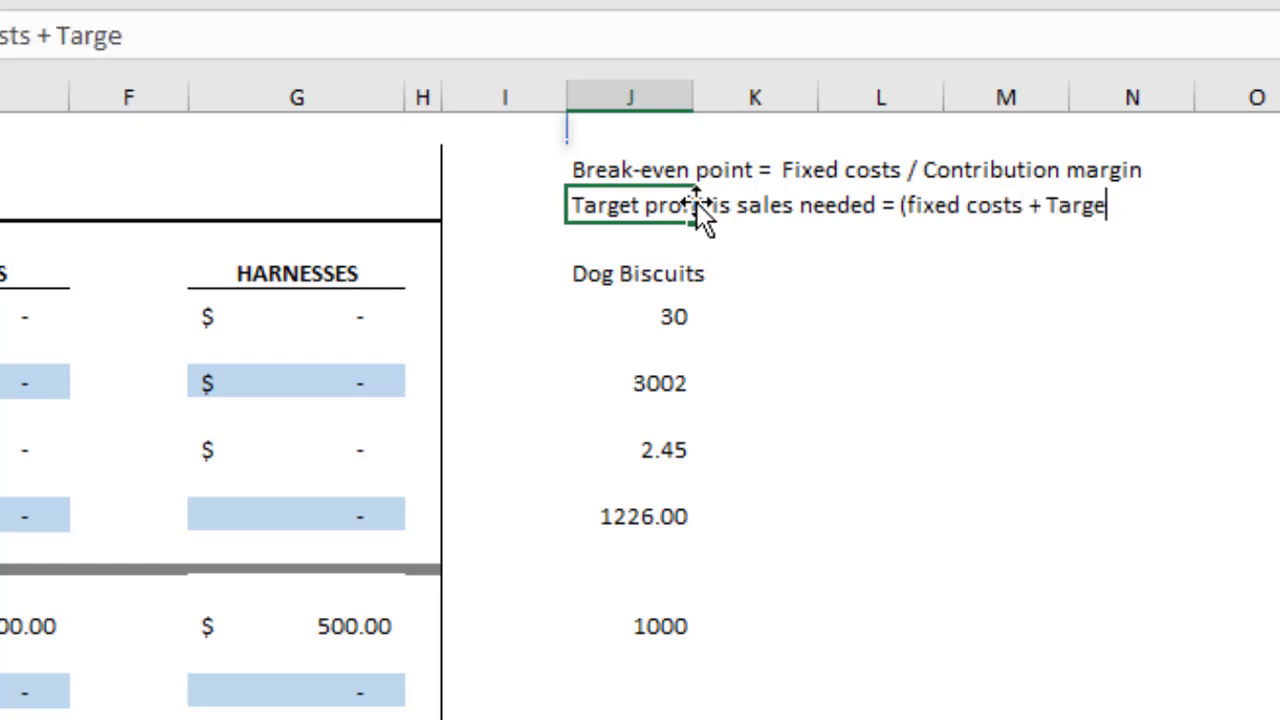
{"action": "type", "text": "t profit)"}
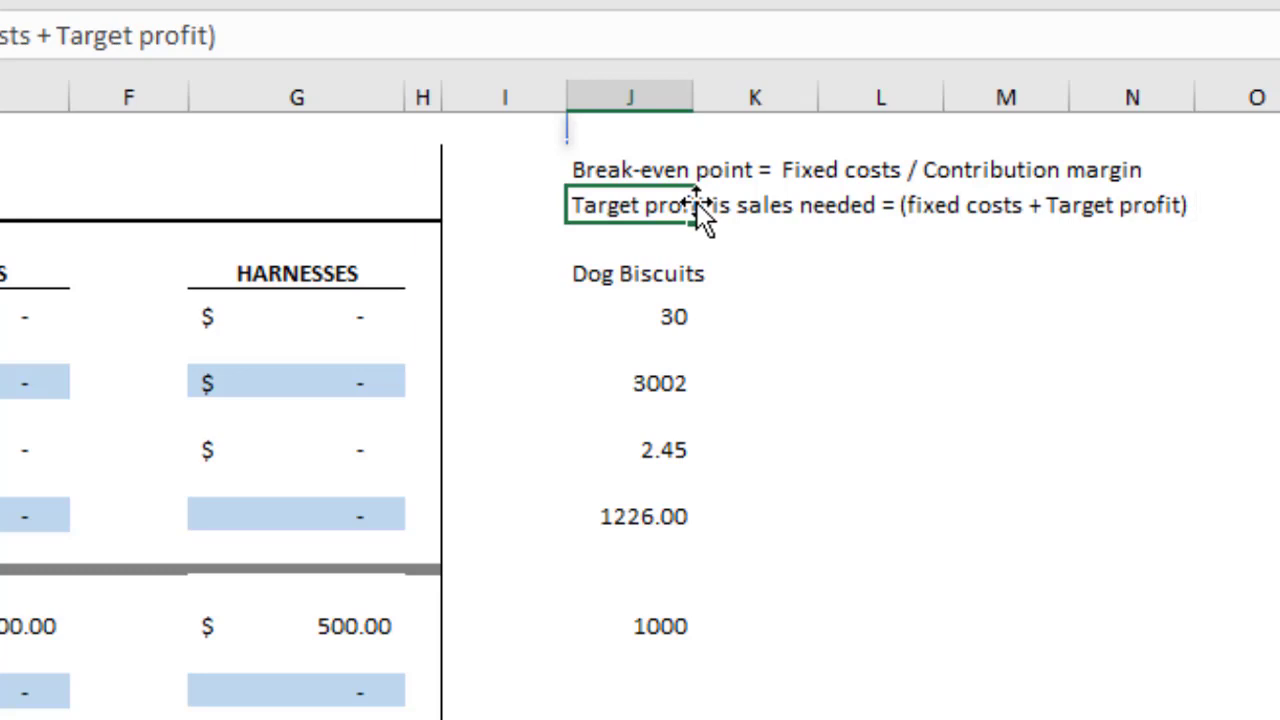
{"action": "type", "text": " / contri"}
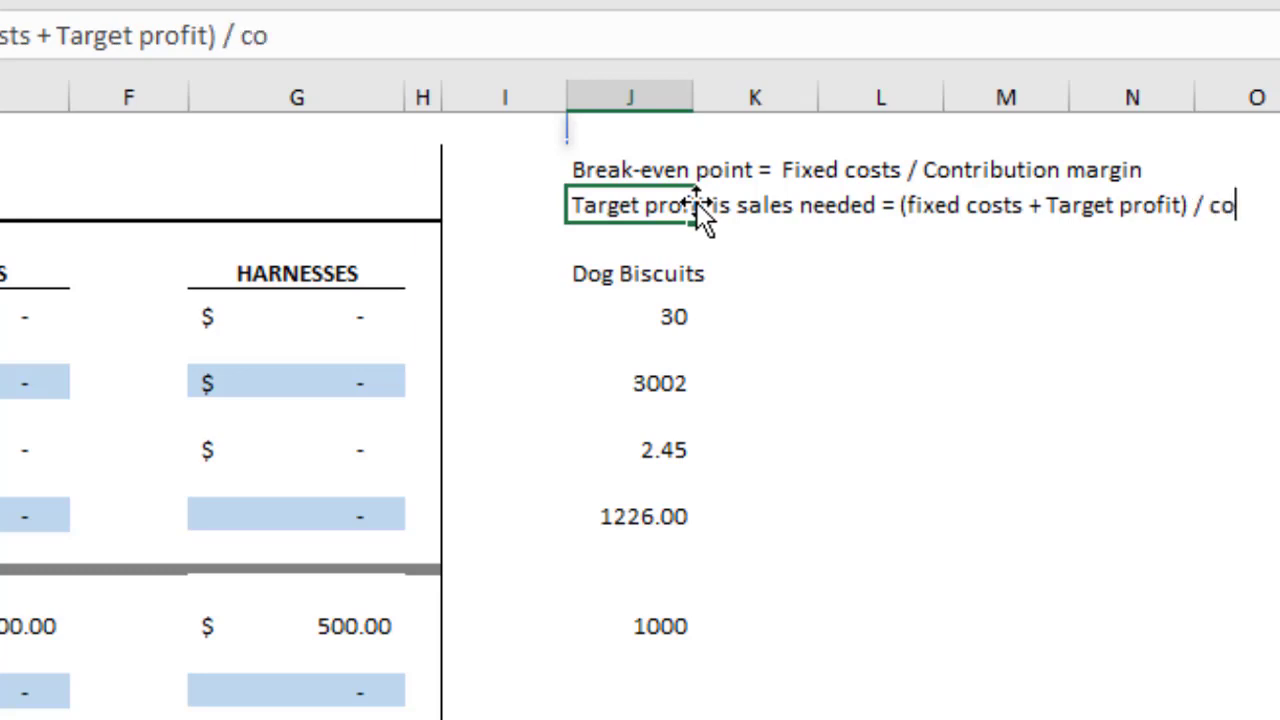
{"action": "type", "text": "bution margin"}
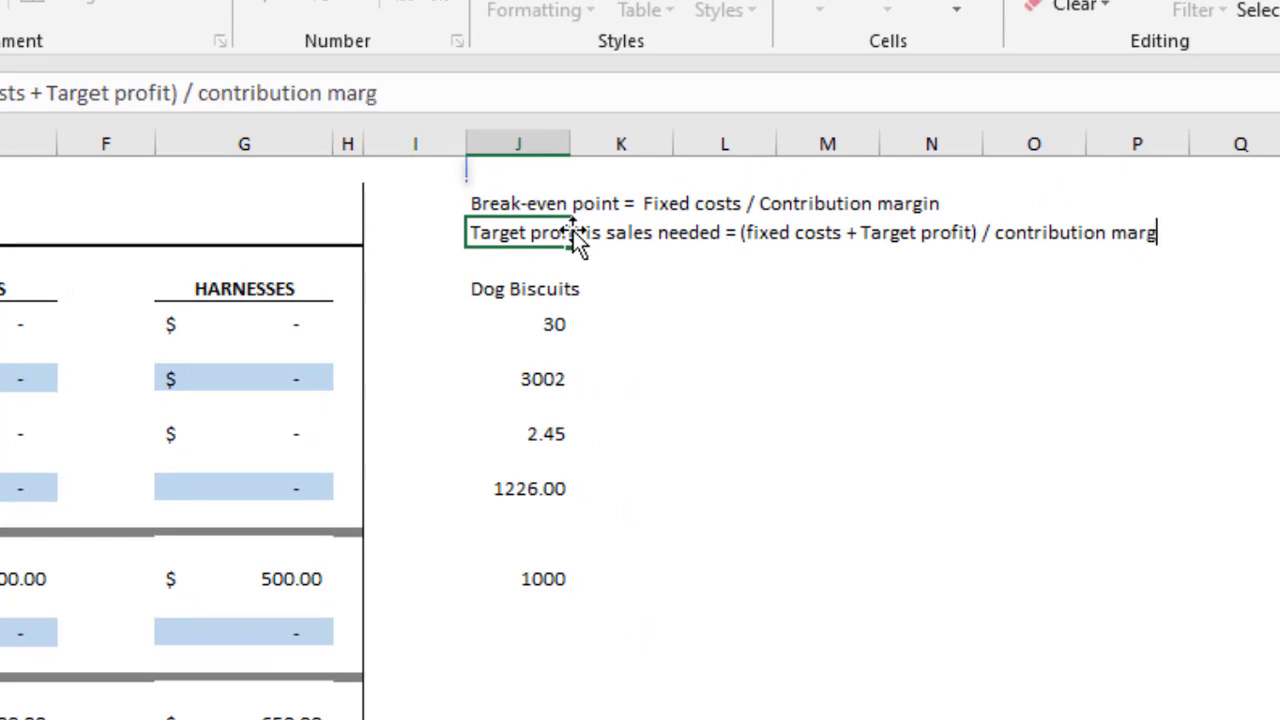
{"action": "key", "text": "Return"}
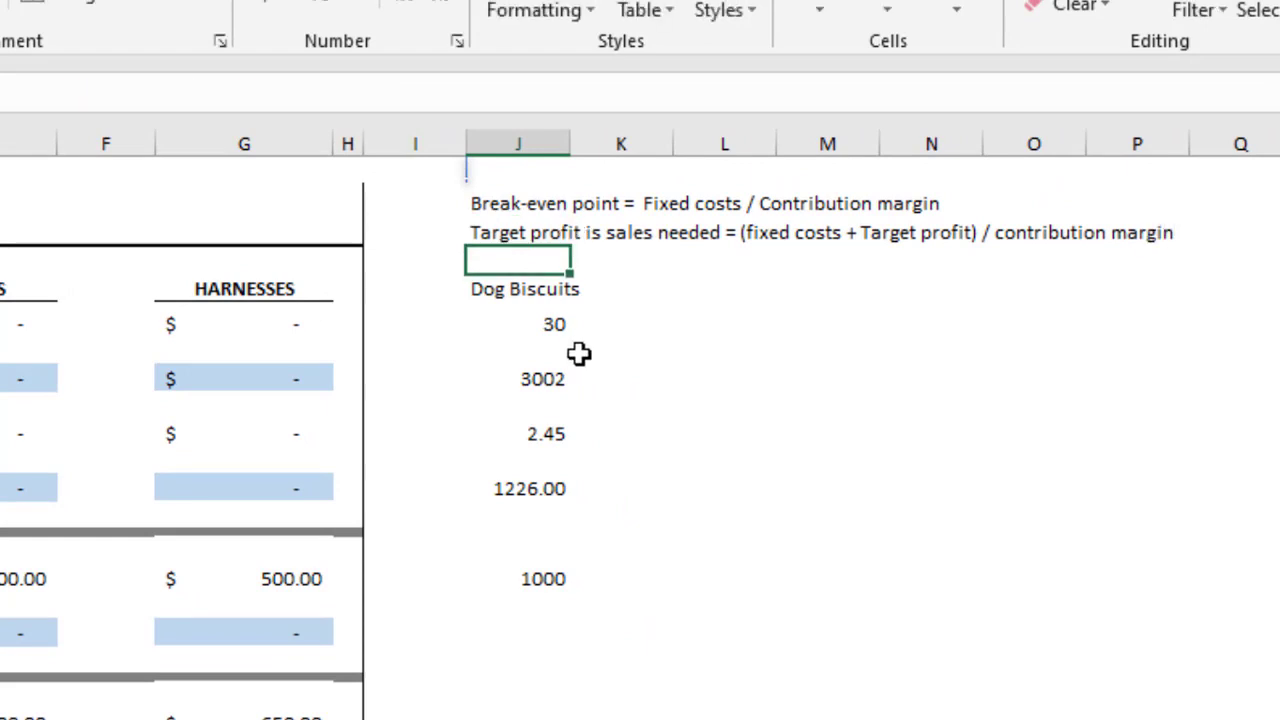
{"action": "key", "text": "Up"}
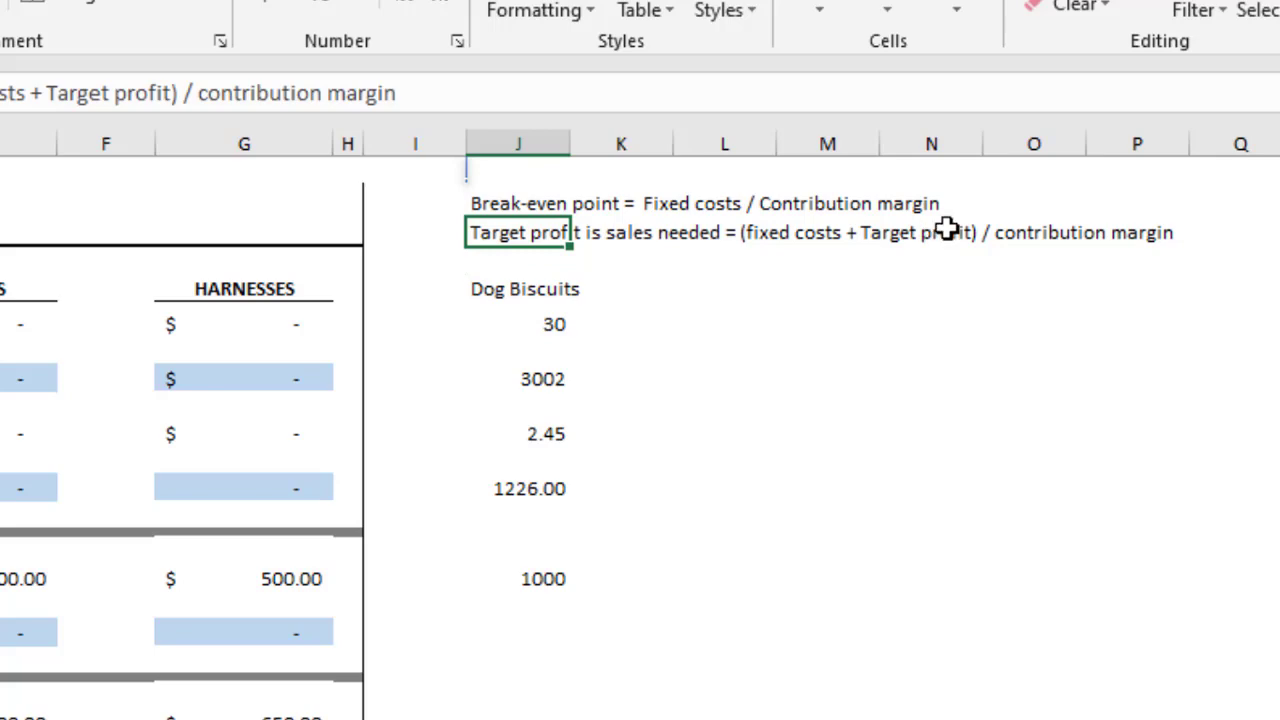
Enter the formula =(J9+J17)/J11 for the Dog Biscuits units needed, in the break-even row below the 1000 target profit.
{"action": "left_click", "coordinate": [588, 568]}
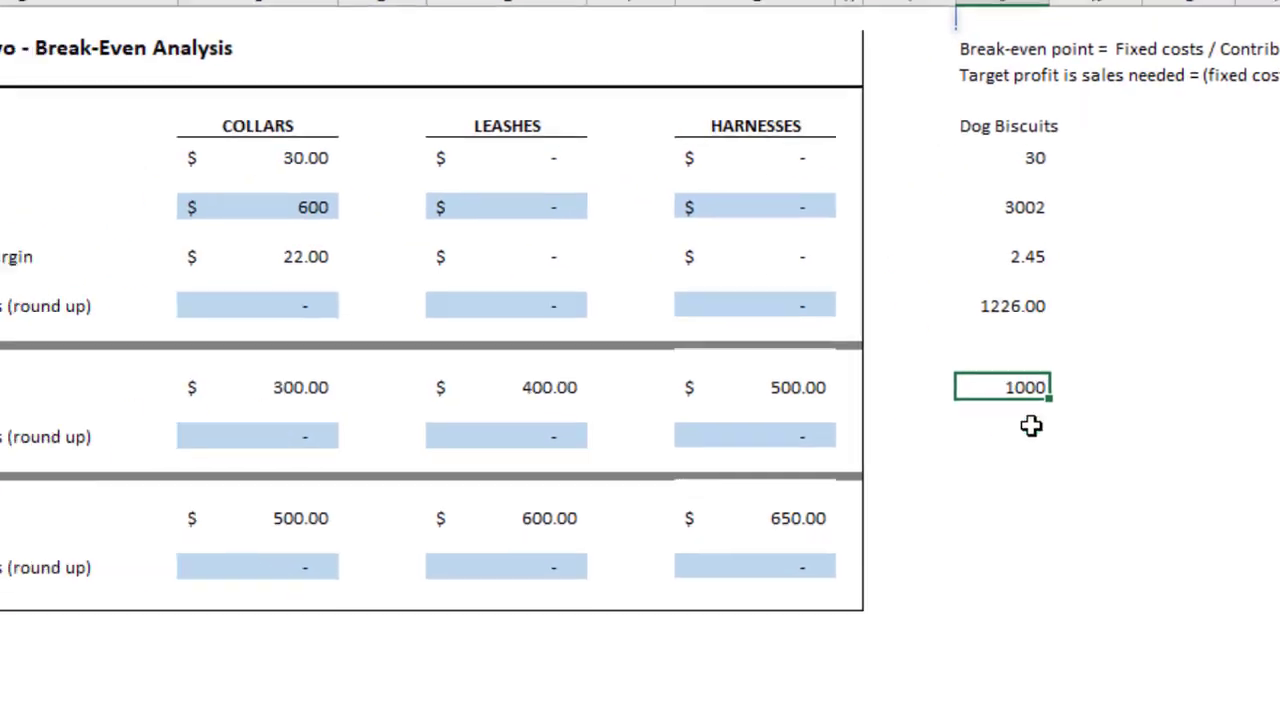
{"action": "left_click", "coordinate": [590, 612]}
{"action": "type", "text": "="}
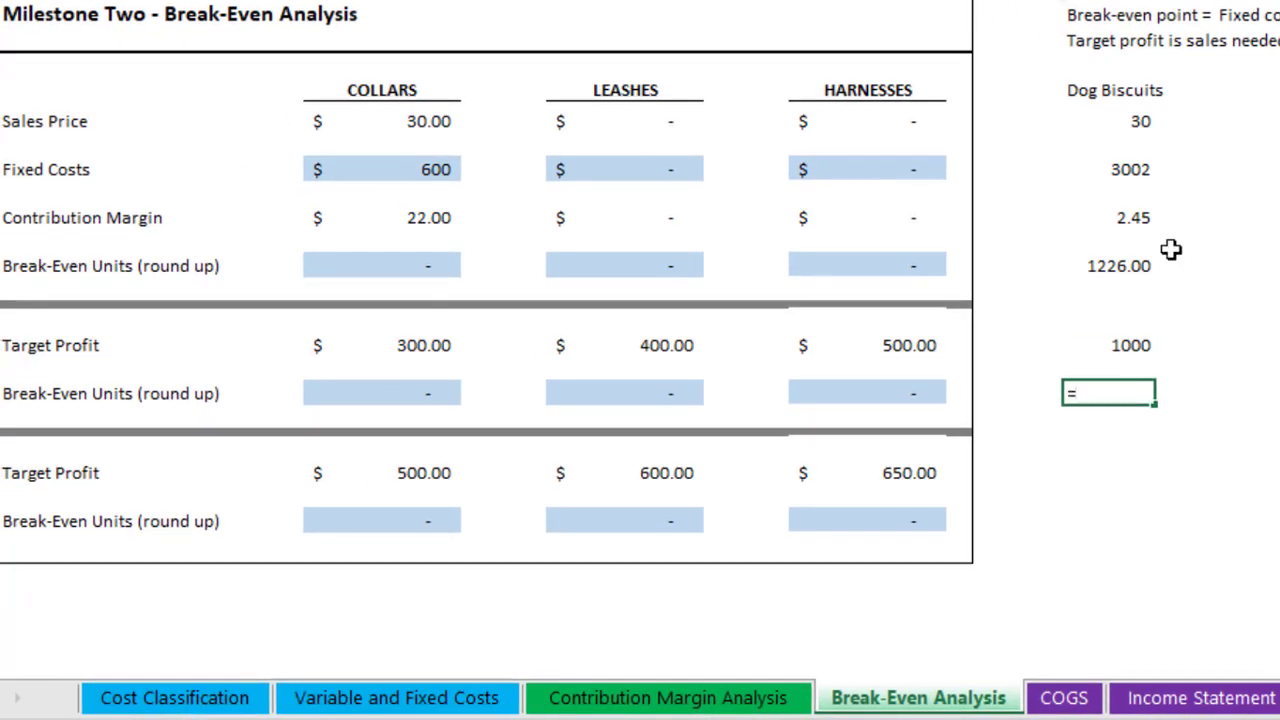
{"action": "type", "text": "("}
{"action": "left_click", "coordinate": [1128, 169]}
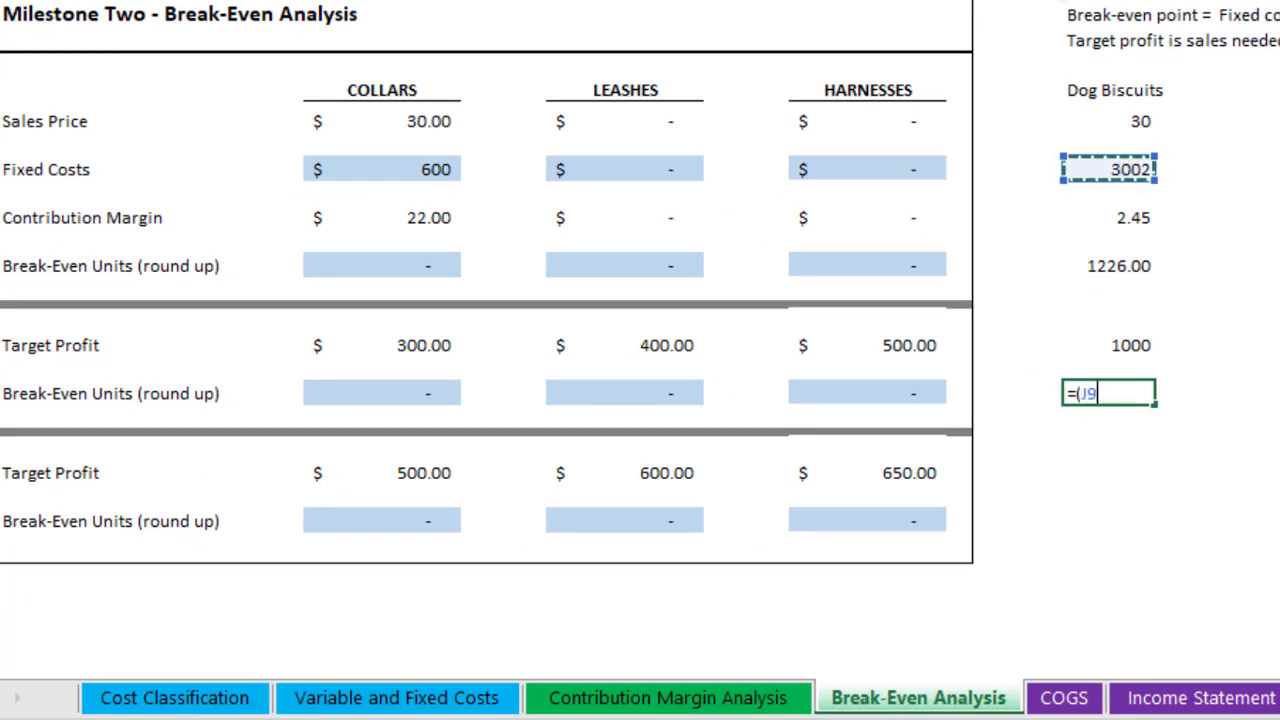
{"action": "type", "text": "+"}
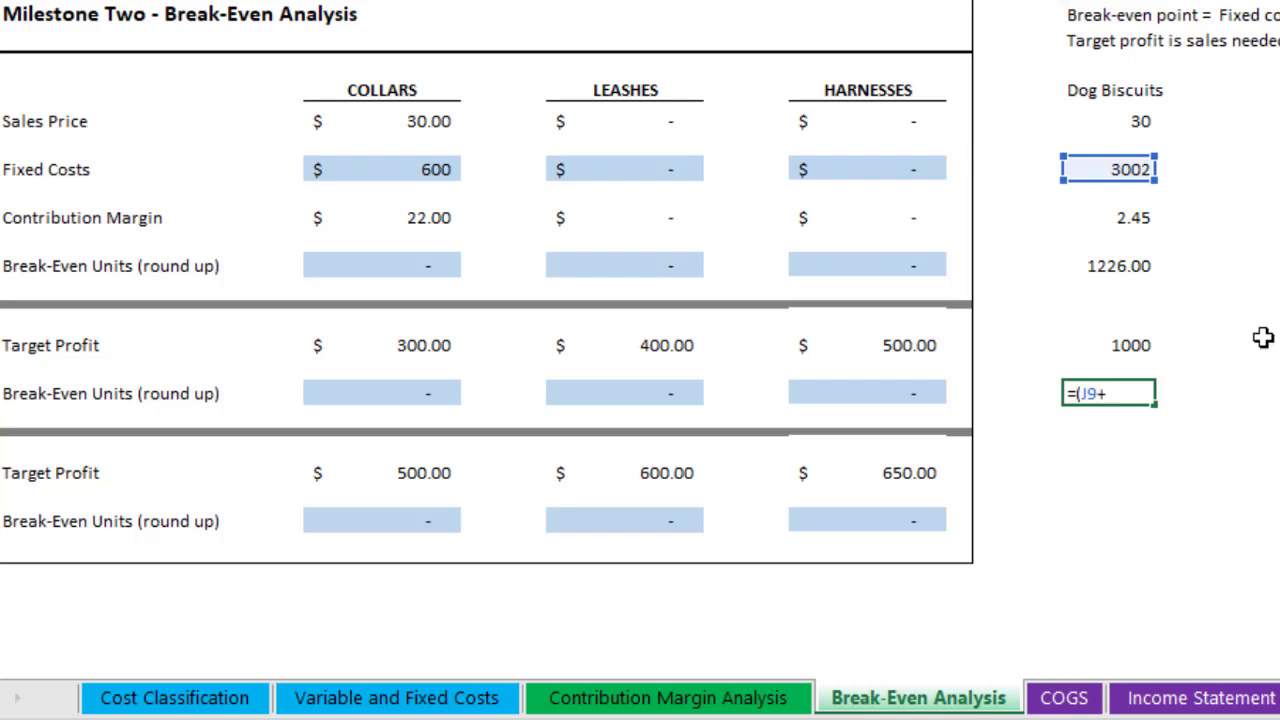
{"action": "left_click", "coordinate": [1121, 346]}
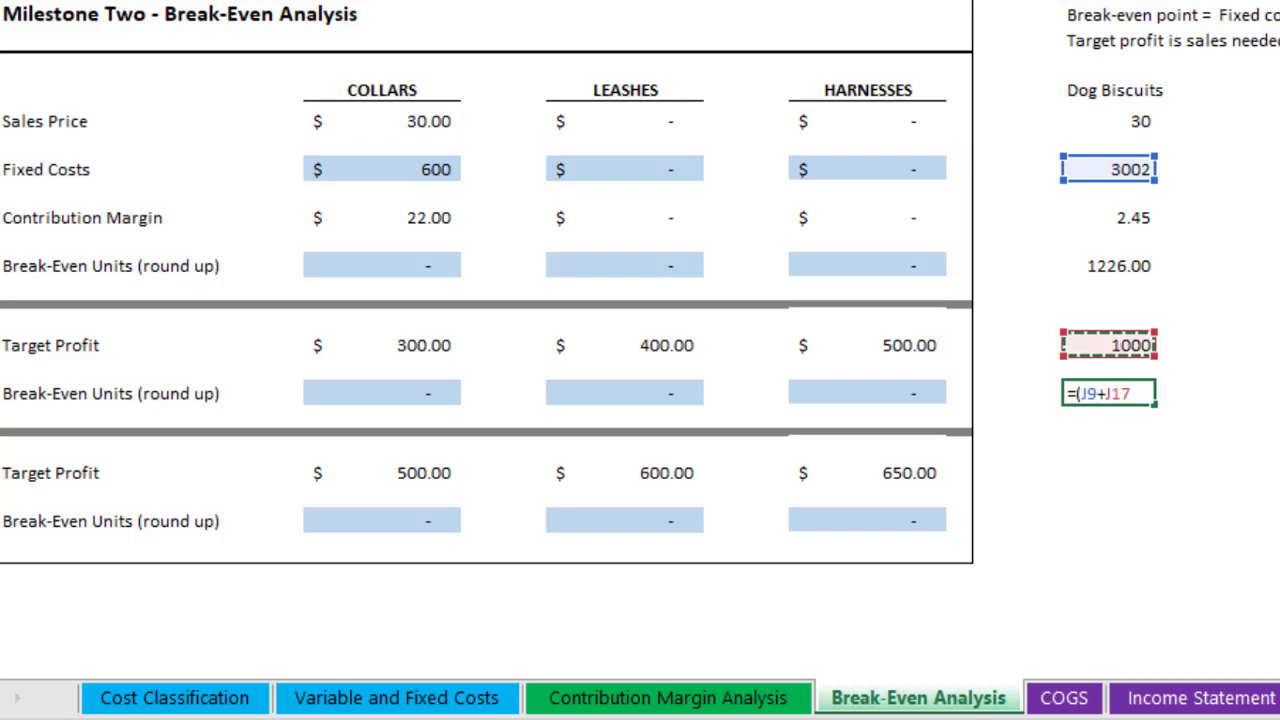
{"action": "type", "text": ")/"}
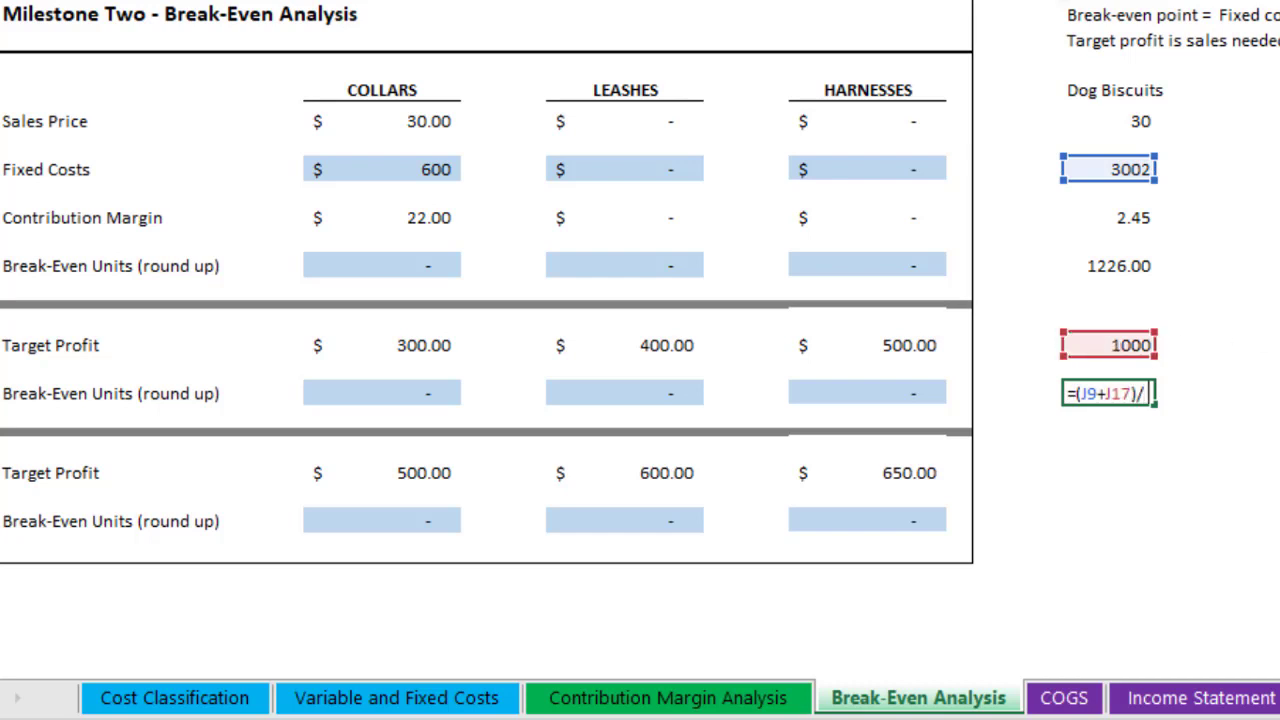
{"action": "left_click", "coordinate": [1133, 214]}
{"action": "key", "text": "Return"}
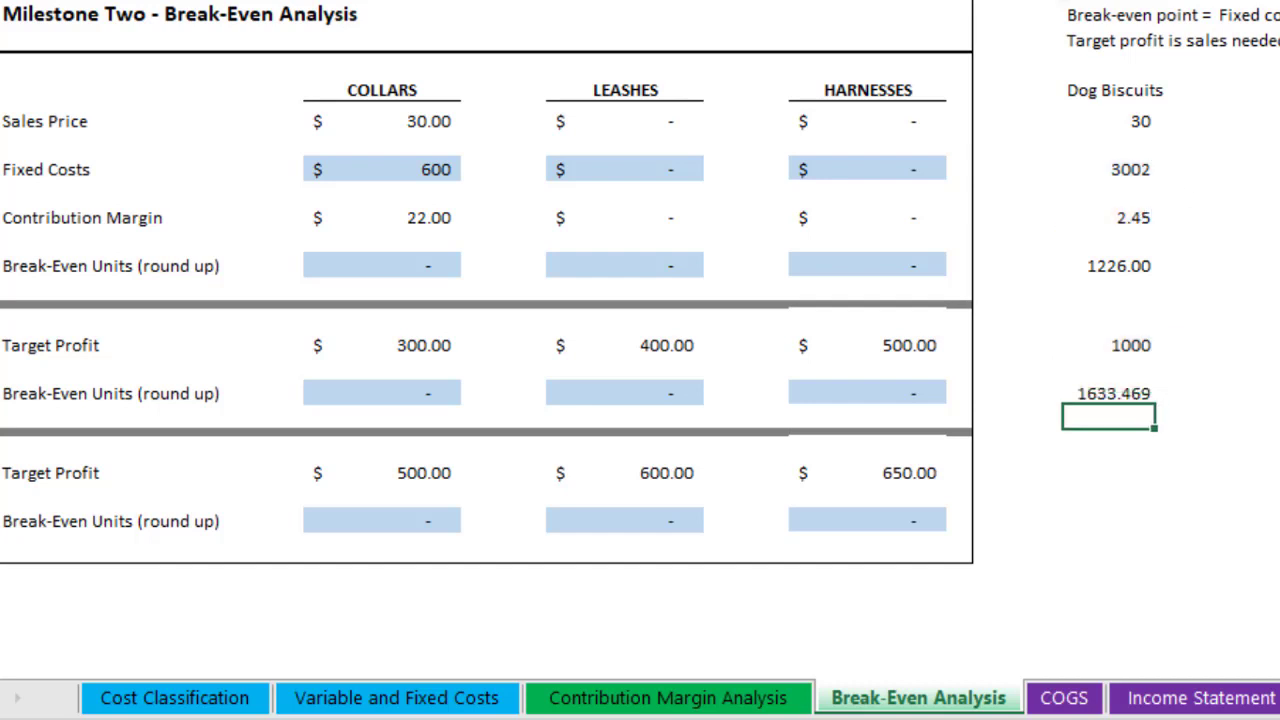
{"action": "left_click", "coordinate": [1135, 387]}
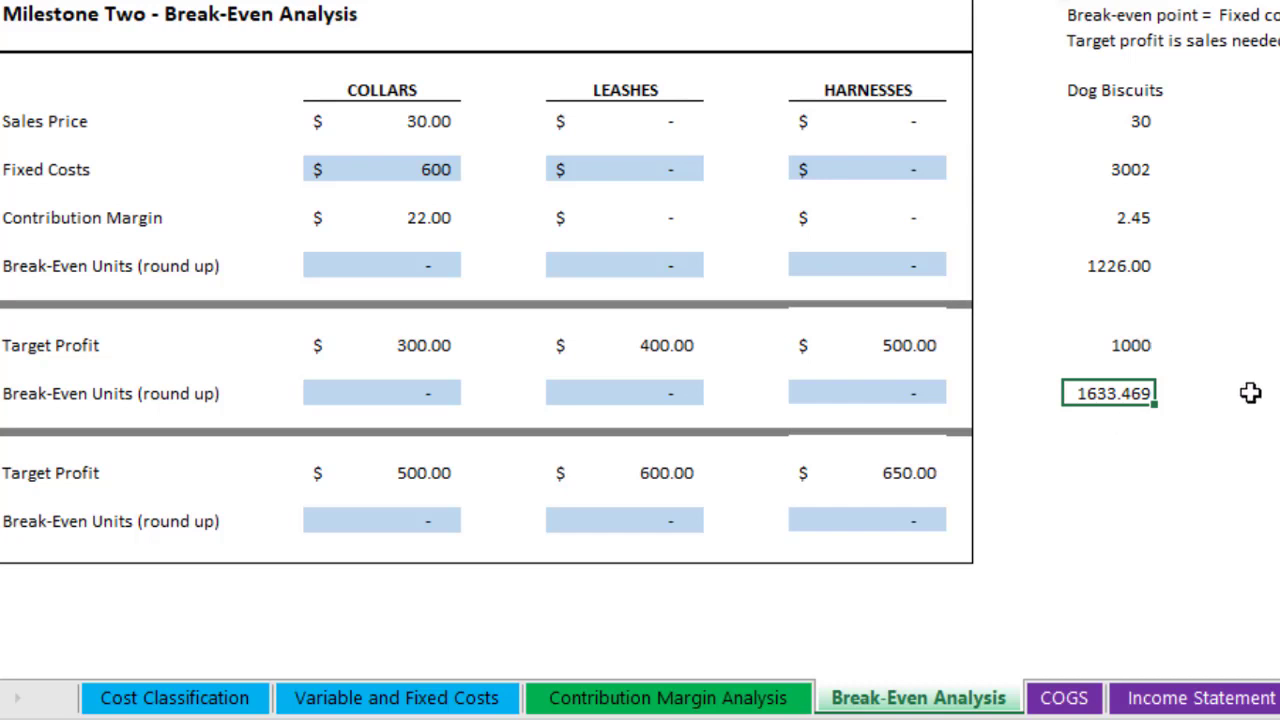
{"action": "left_click", "coordinate": [1115, 420]}
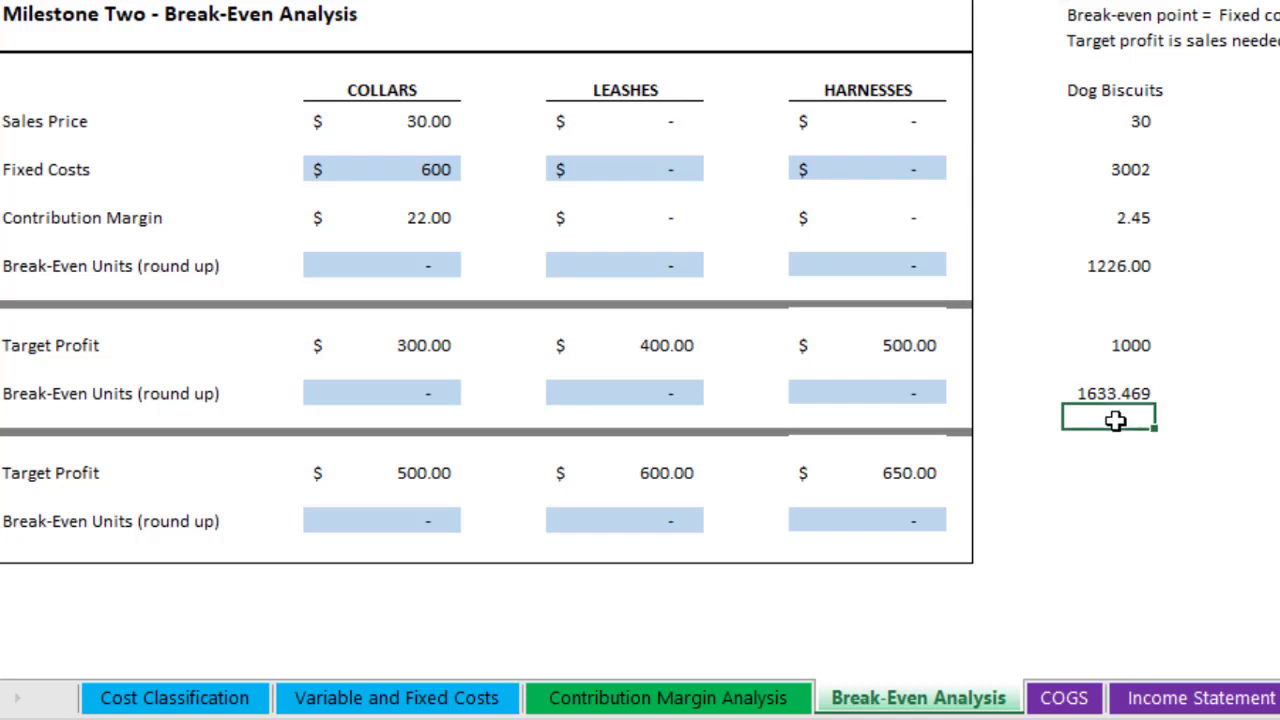
{"action": "left_click", "coordinate": [1130, 393]}
{"action": "left_click", "coordinate": [1122, 418]}
Wrap the Dog Biscuits target-profit units formula in ROUNDUP with zero decimals, making it =roundup((J9+J17)/J11,0).
{"action": "left_click", "coordinate": [1134, 394]}
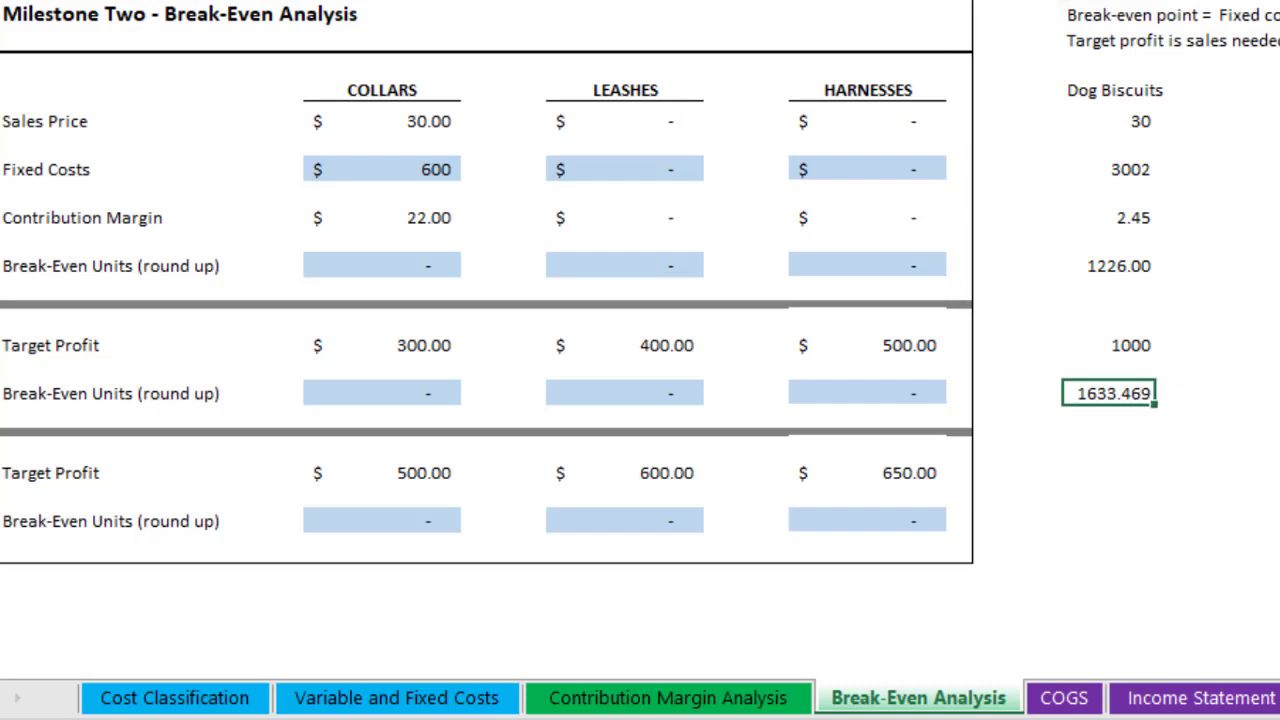
{"action": "key", "text": "F2"}
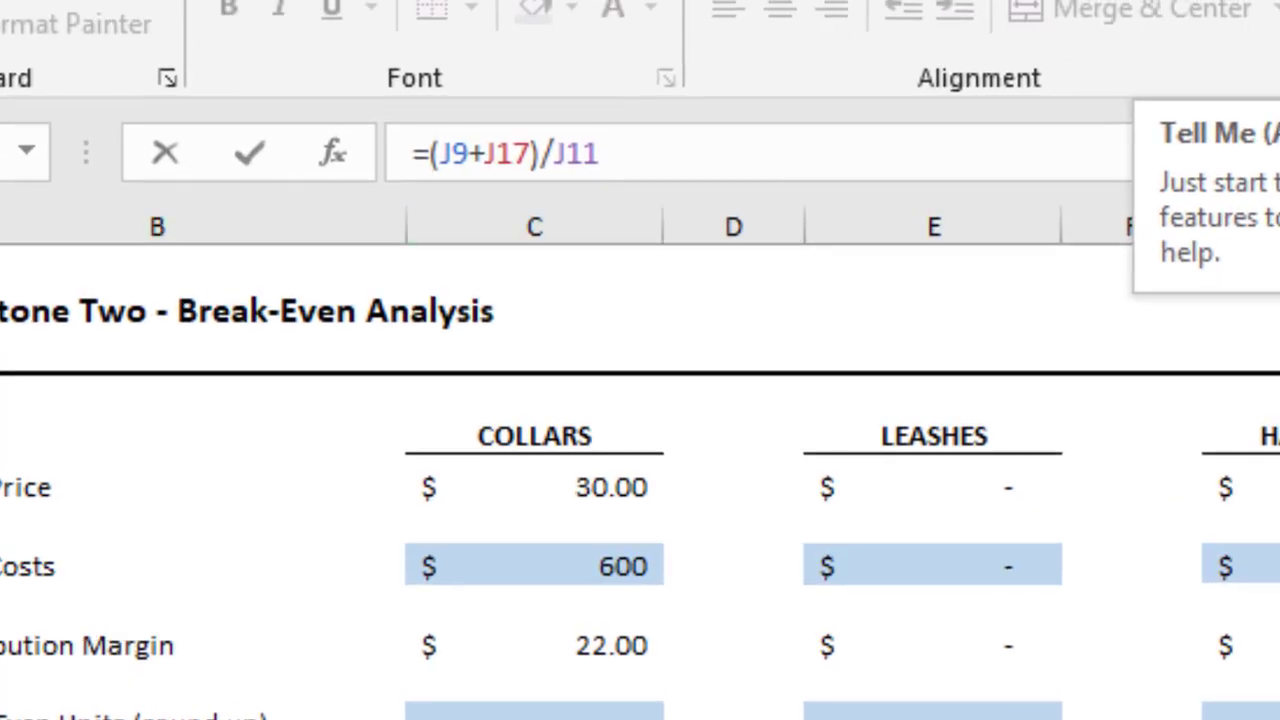
{"action": "left_click", "coordinate": [429, 153]}
{"action": "type", "text": "round"}
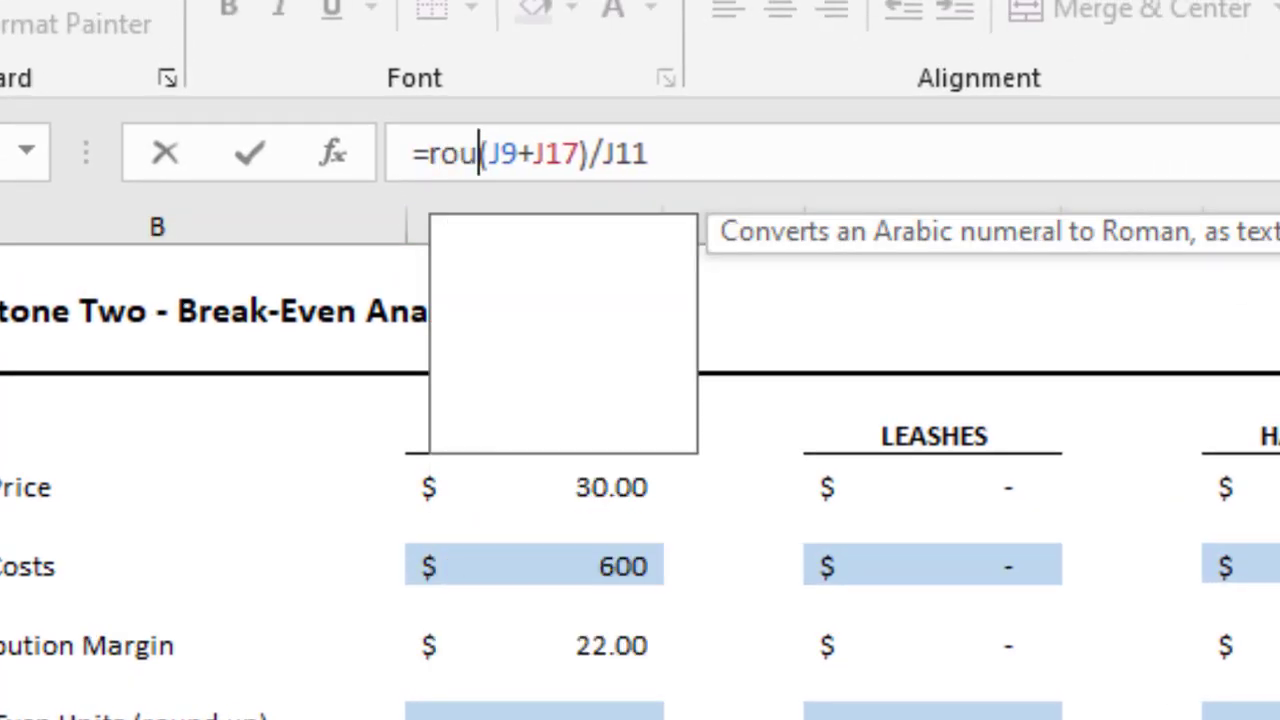
{"action": "type", "text": "up("}
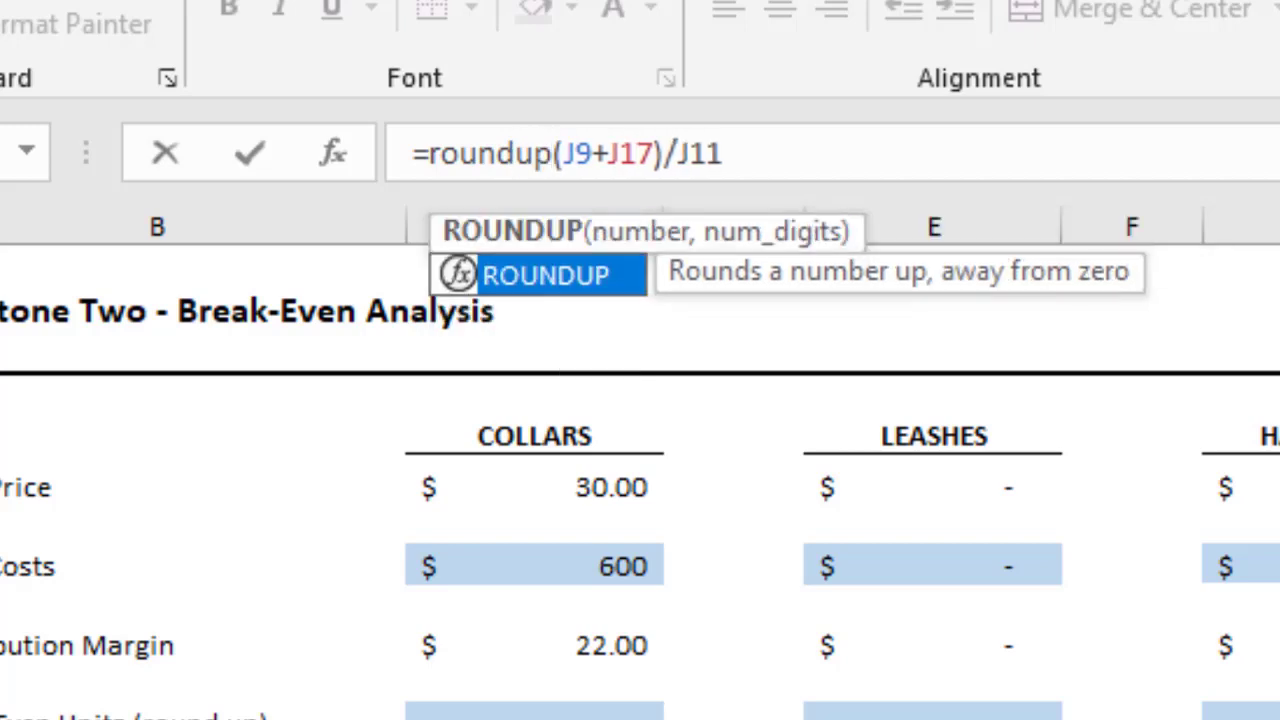
{"action": "left_click", "coordinate": [816, 160]}
{"action": "type", "text": ","}
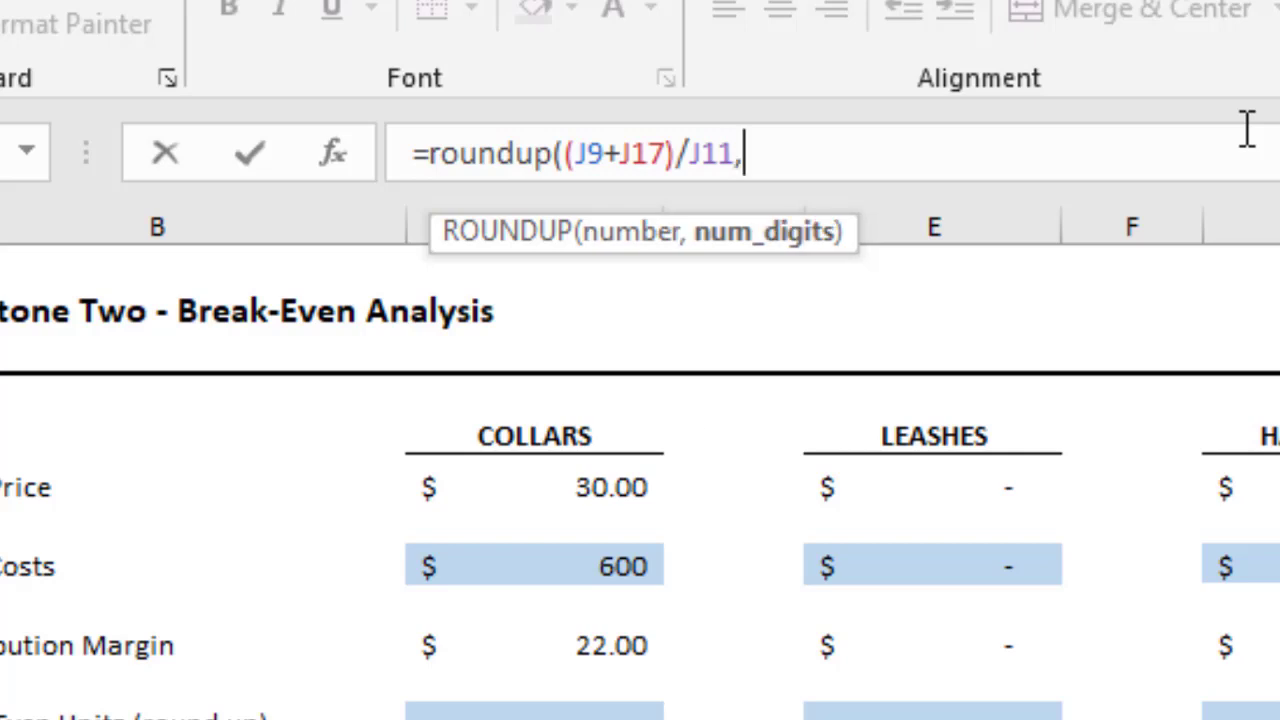
{"action": "type", "text": "0)"}
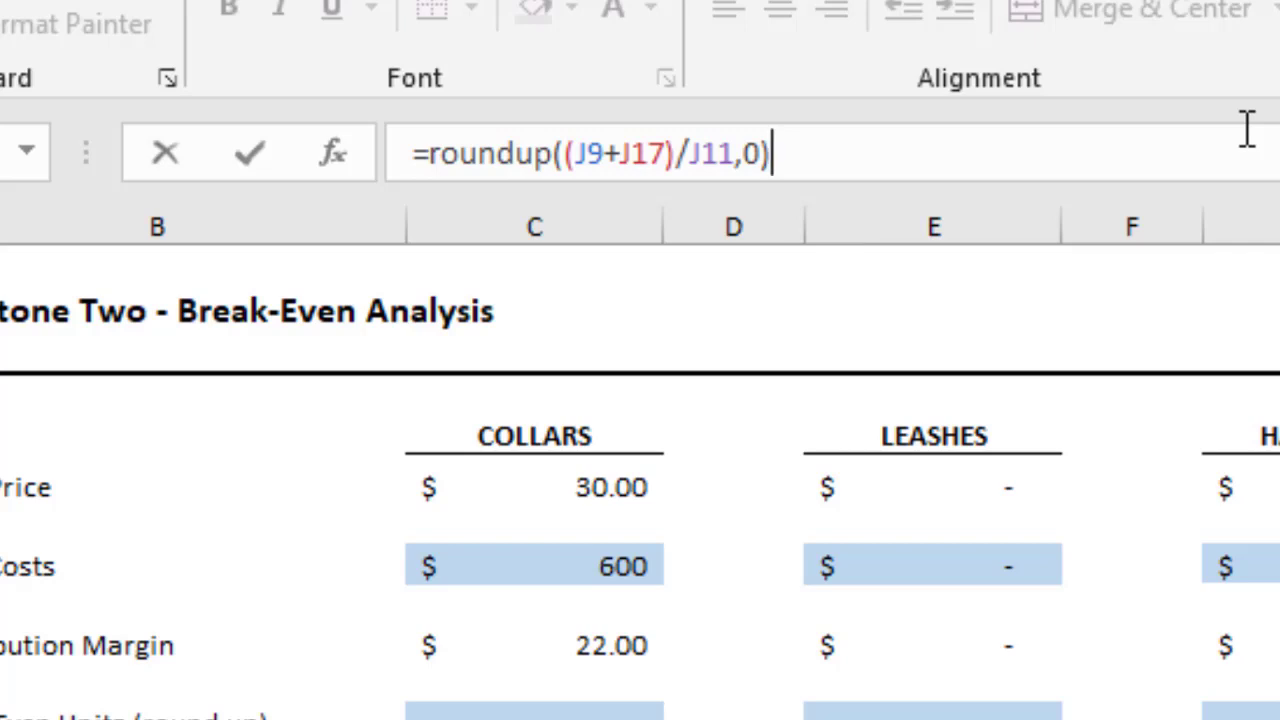
{"action": "key", "text": "Return"}
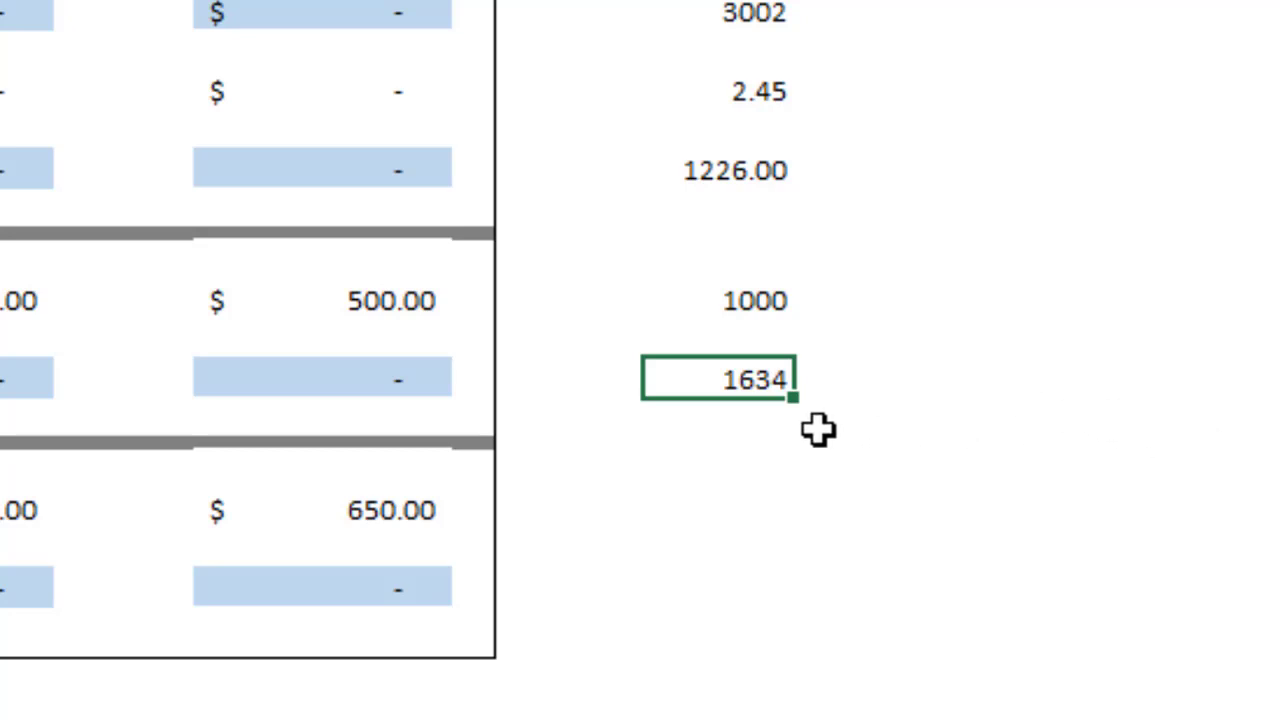
Examine the second Target Profit row and the break-even units cells beneath it, comparing it with the first Target Profit row.
{"action": "left_click", "coordinate": [785, 432]}
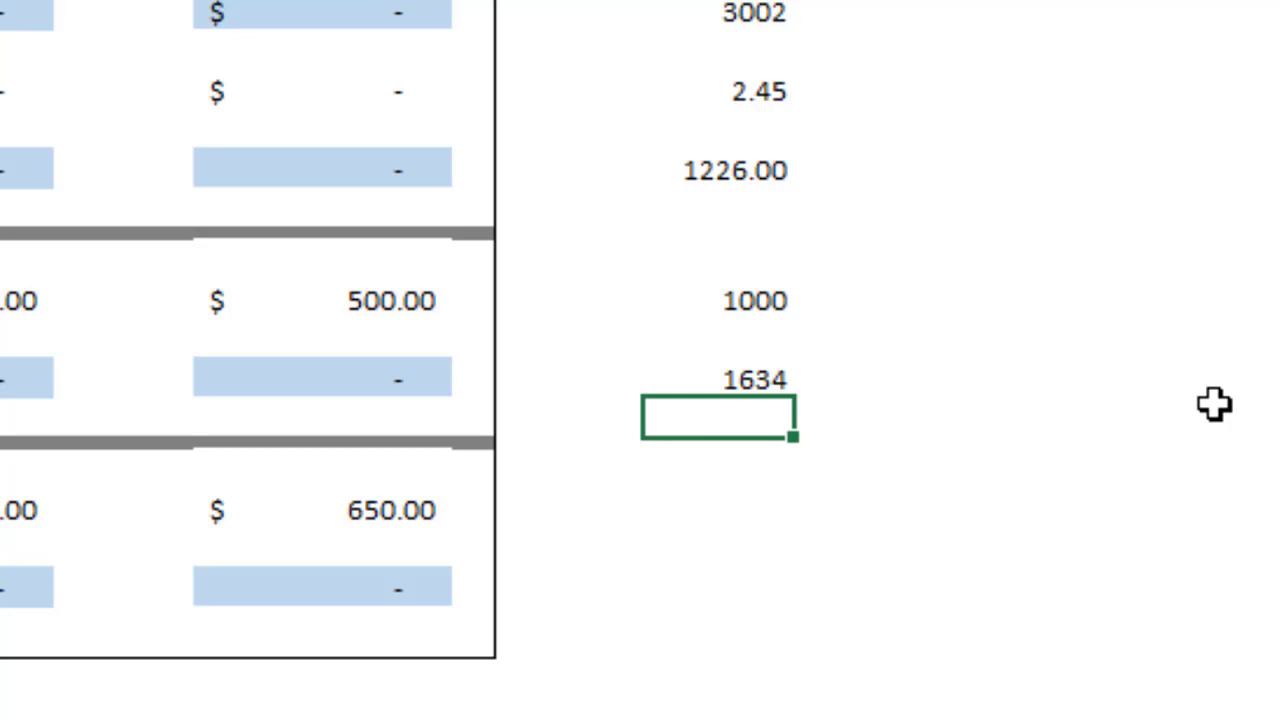
{"action": "key", "text": "Down"}
{"action": "key", "text": "Down"}
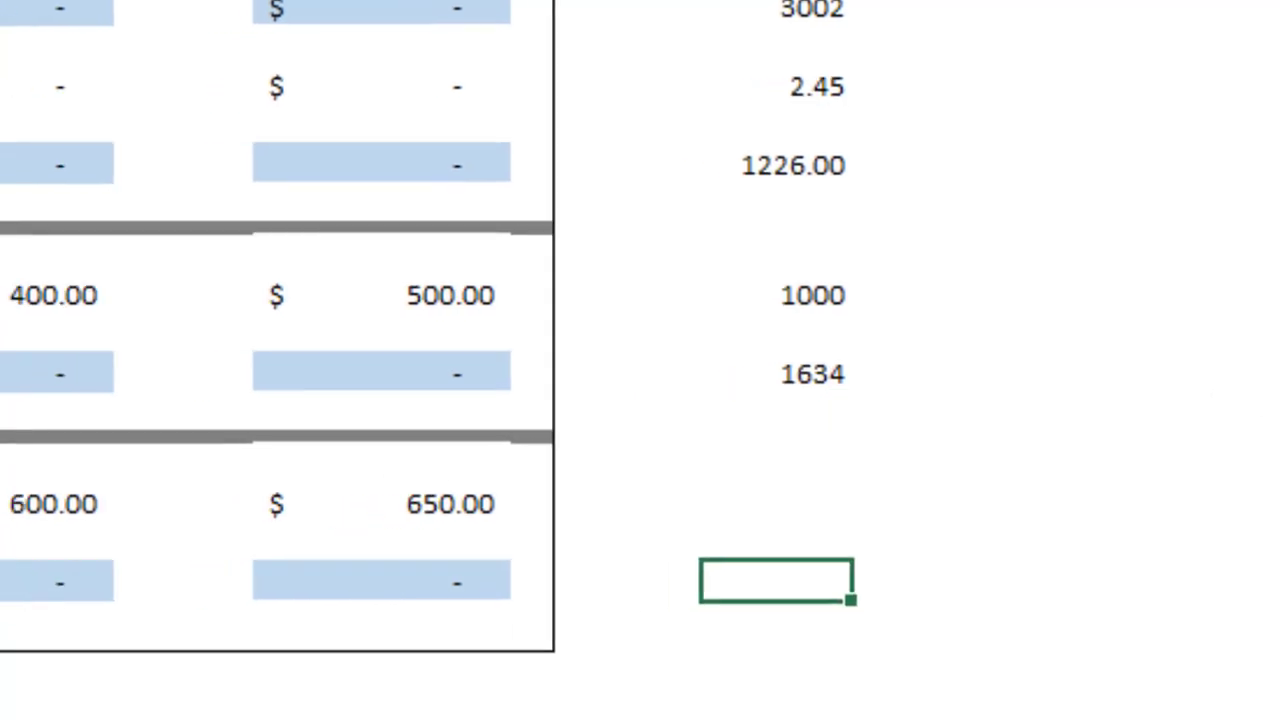
{"action": "left_click", "coordinate": [440, 425]}
{"action": "left_click", "coordinate": [440, 497]}
{"action": "left_click", "coordinate": [445, 423]}
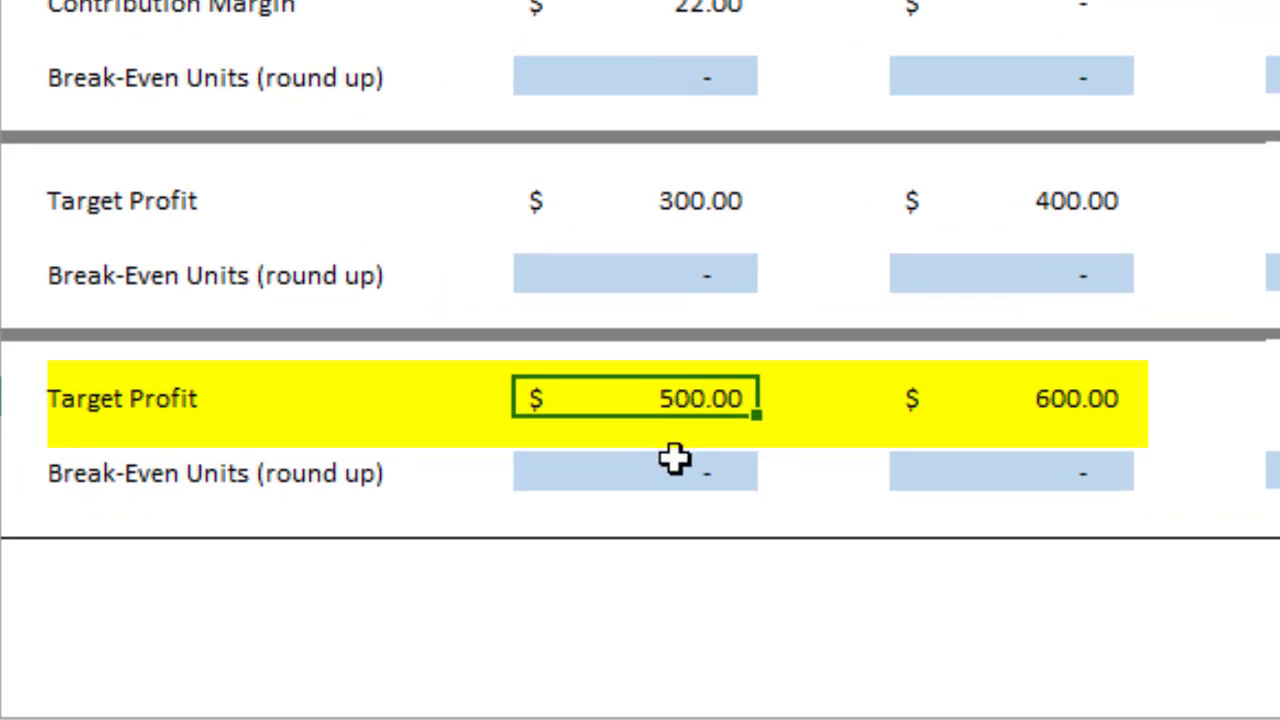
{"action": "left_click", "coordinate": [674, 199]}
{"action": "left_click", "coordinate": [637, 447]}
{"action": "left_click", "coordinate": [637, 472]}
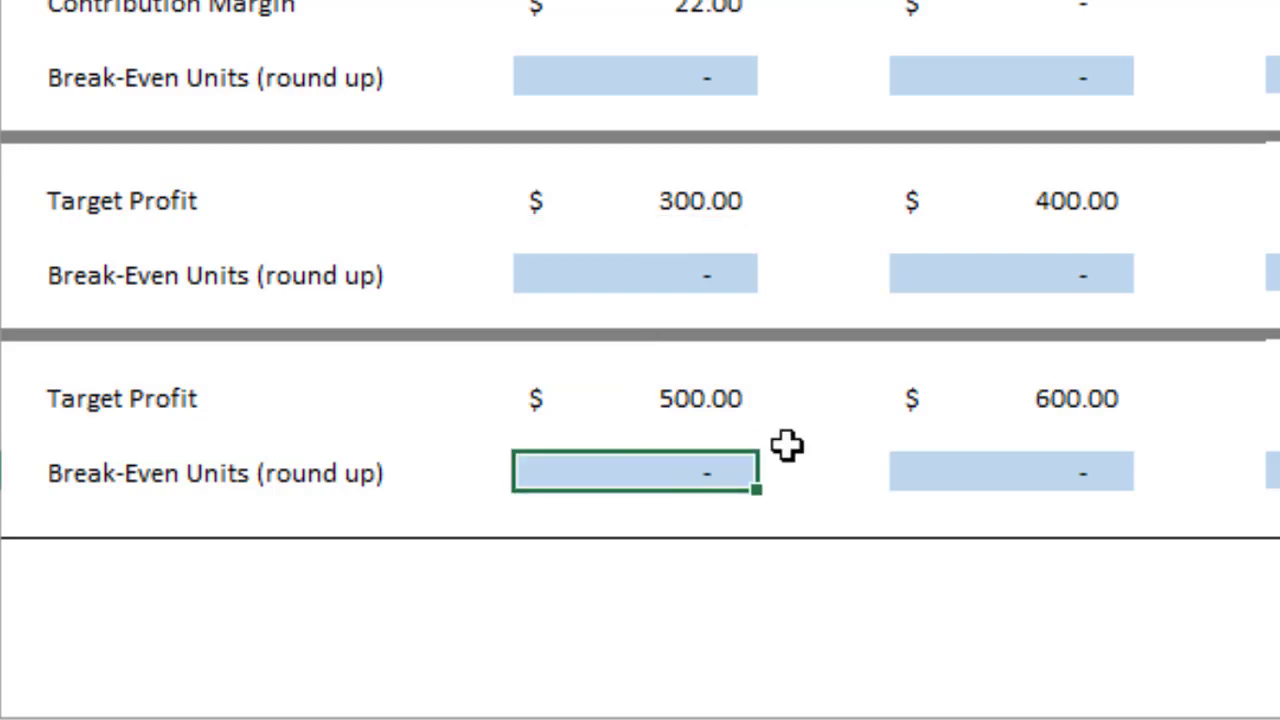
{"action": "key", "text": "Right"}
{"action": "key", "text": "Right"}
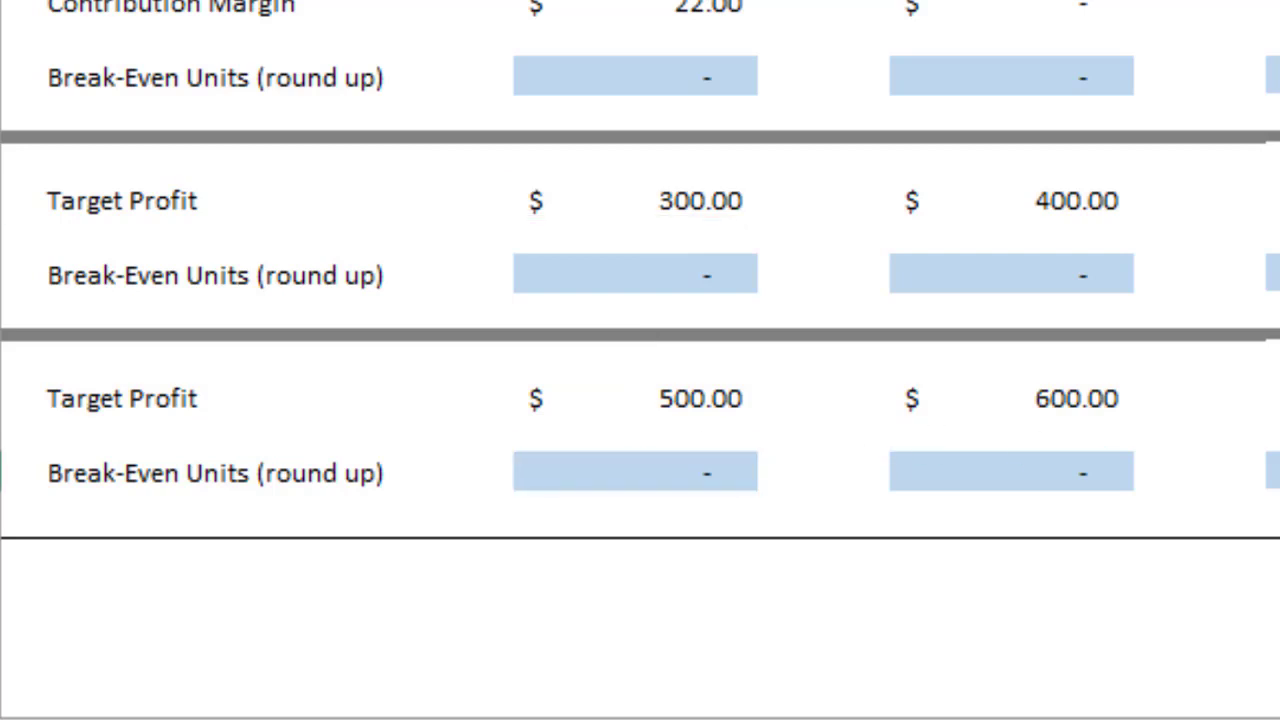